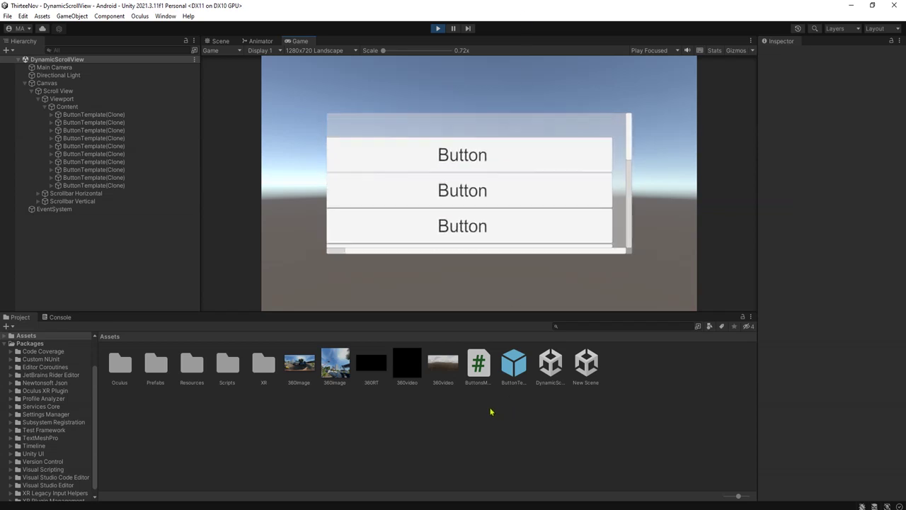
# Step: Drag the Game view button list up and down to test scrolling and spring-back
pyautogui.moveTo(530, 224)
pyautogui.mouseDown()
pyautogui.moveTo(522, 164)
pyautogui.moveTo(491, 178)
pyautogui.mouseUp()
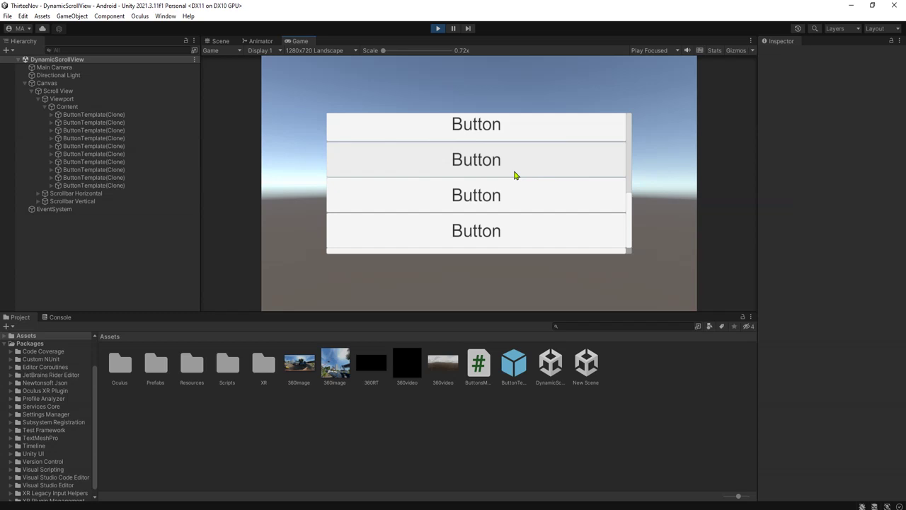
pyautogui.moveTo(512, 224); pyautogui.dragTo(564, 106)
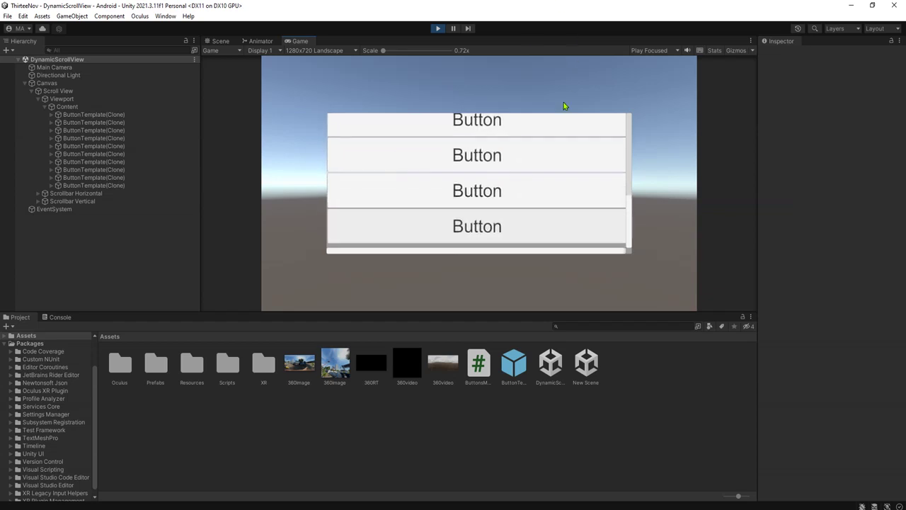
pyautogui.moveTo(531, 228); pyautogui.dragTo(538, 75)
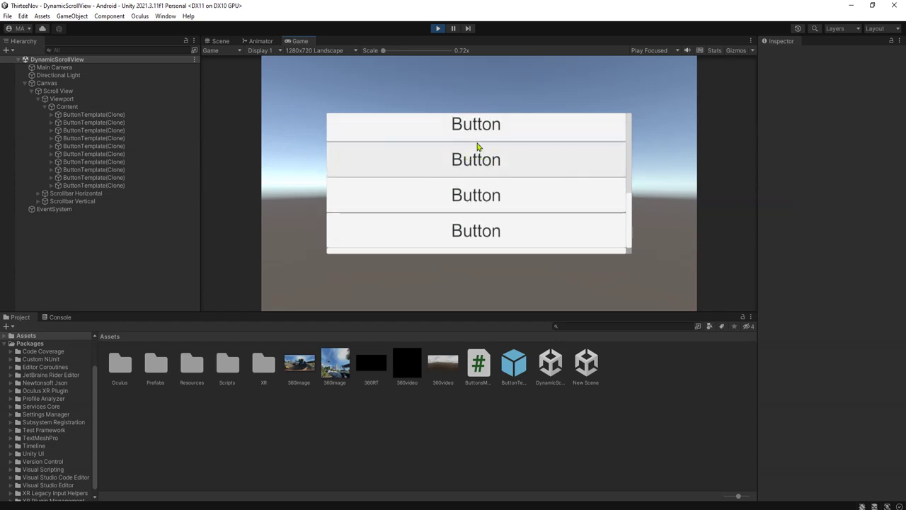
pyautogui.moveTo(477, 148); pyautogui.dragTo(491, 281)
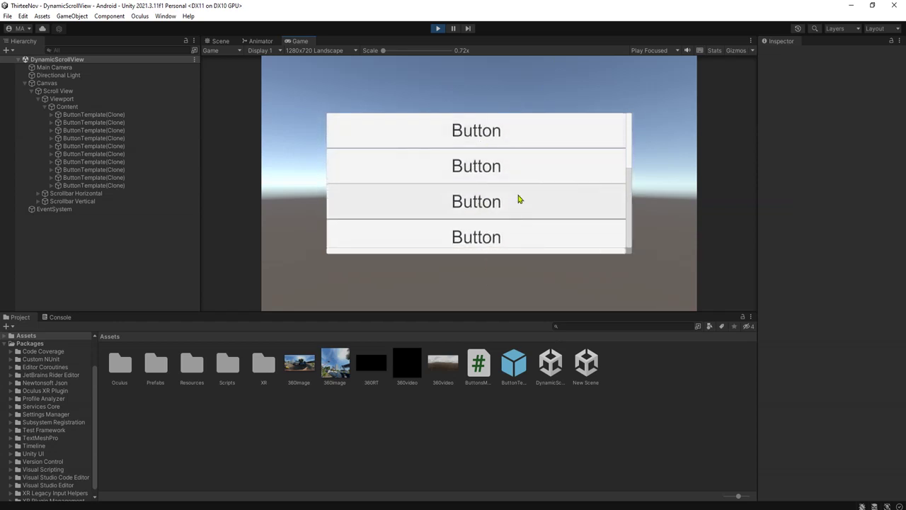
# Step: Show the empty Console log and pull the button list past its top again
pyautogui.click(49, 322)
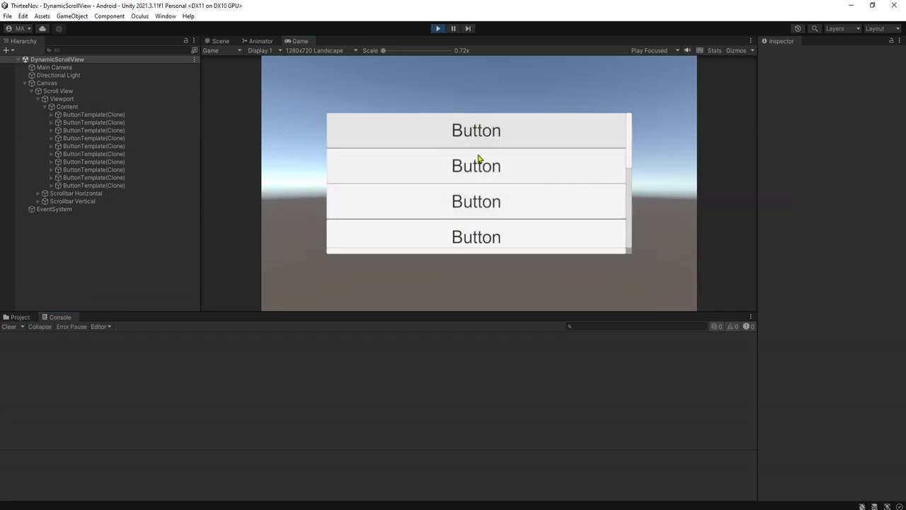
pyautogui.scroll(-1, 495, 131)
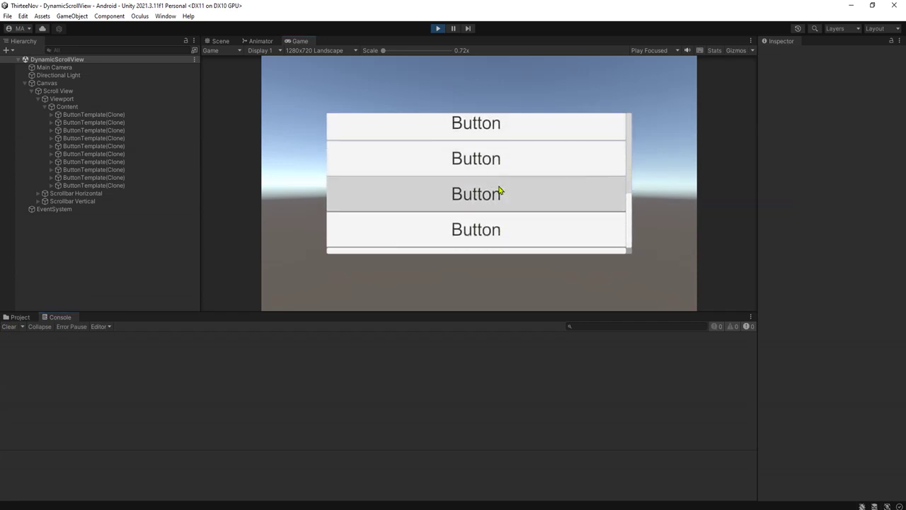
pyautogui.scroll(-5, 485, 162)
pyautogui.moveTo(492, 161); pyautogui.dragTo(481, 231)
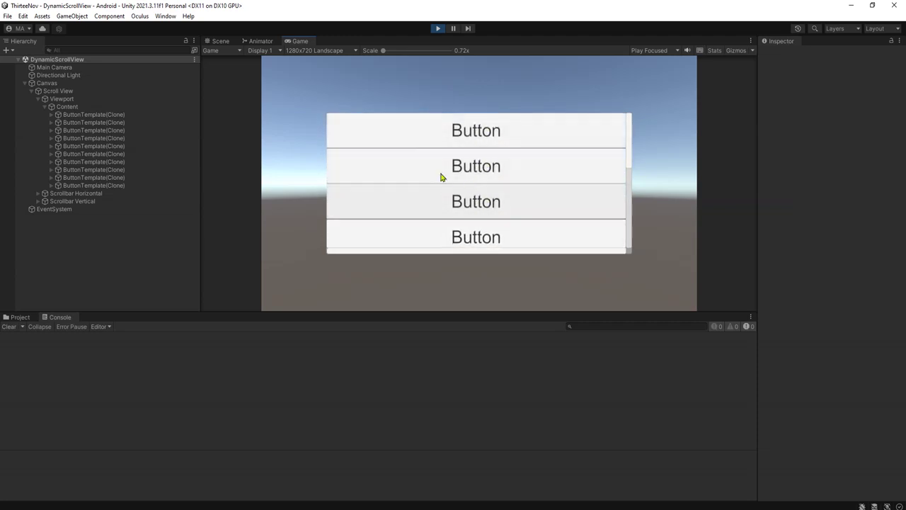
# Step: Stop the running game and create a new C# script in the Assets folder
pyautogui.click(437, 28)
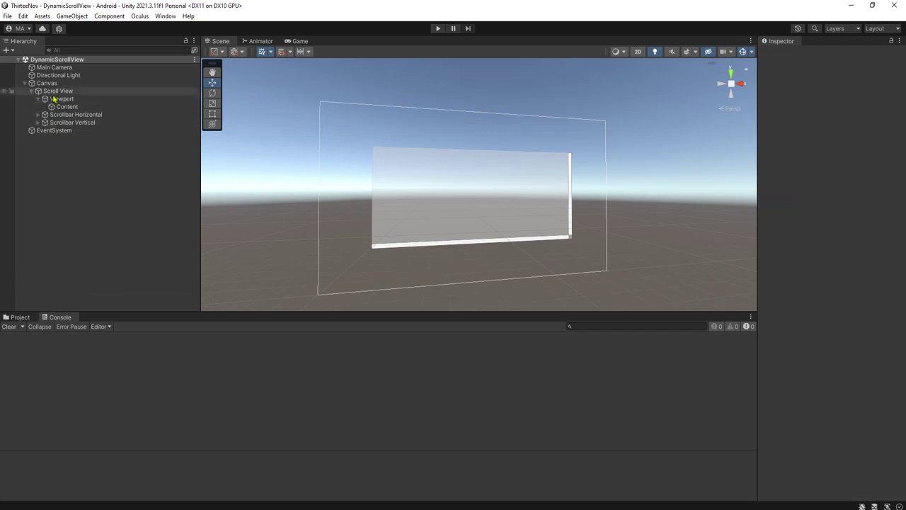
pyautogui.click(19, 317)
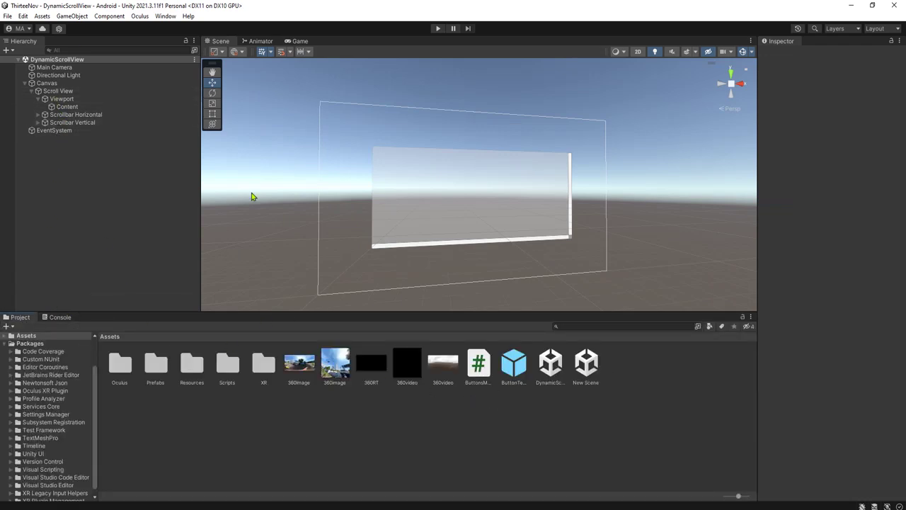
pyautogui.rightClick(437, 405)
pyautogui.moveTo(496, 135)
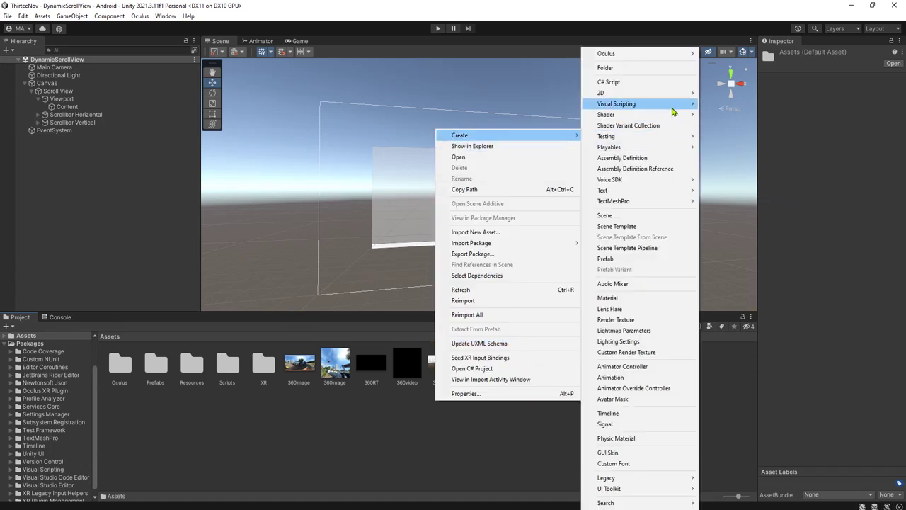
pyautogui.click(613, 83)
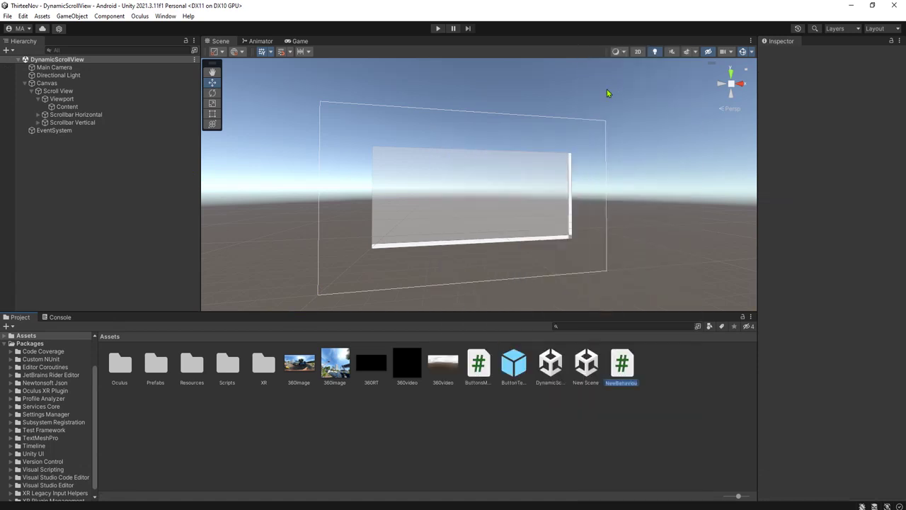
# Step: Name the script SayHello and open the ButtonTemplate prefab for editing
pyautogui.write('SayHello')
pyautogui.press('Return')
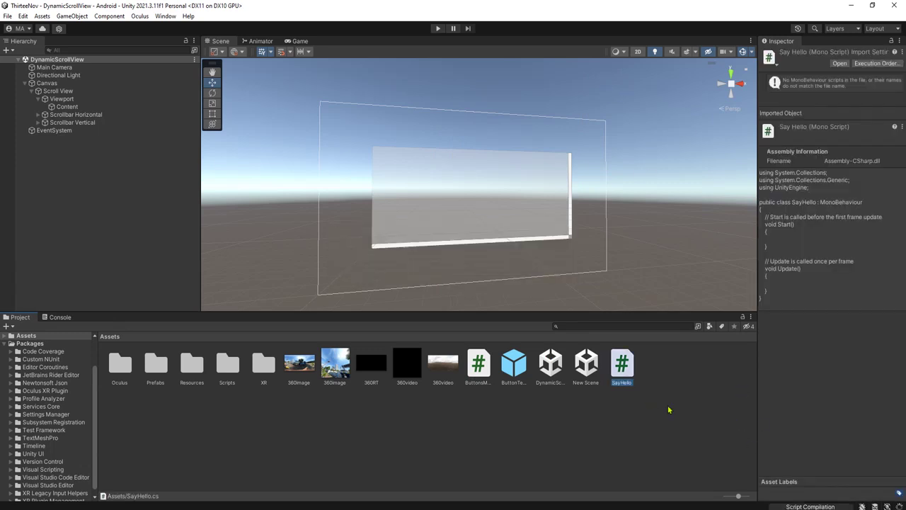
pyautogui.doubleClick(513, 364)
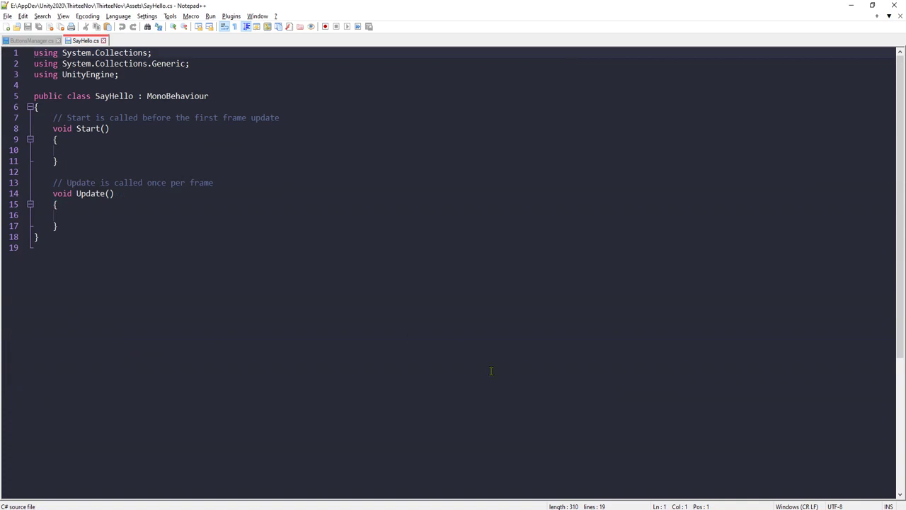
# Step: Drag the SayHello script from Assets onto the selected ButtonTemplate root object
pyautogui.click(850, 5)
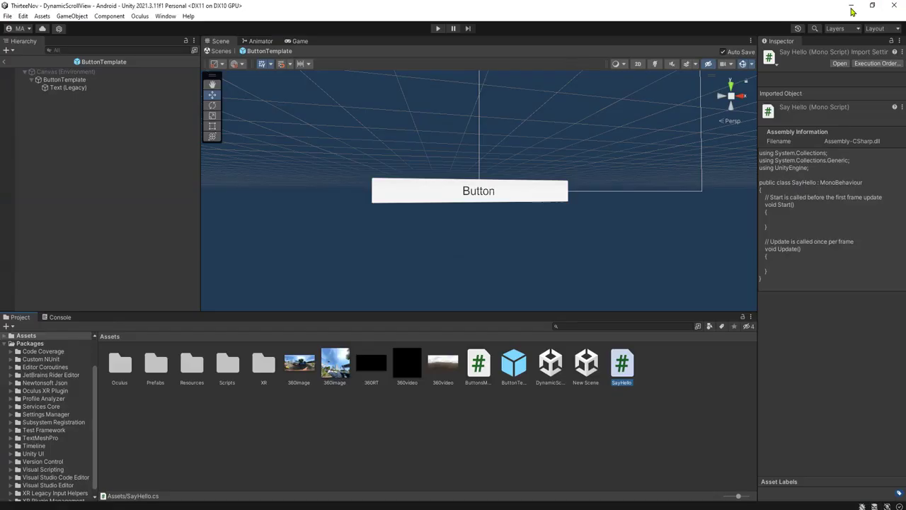
pyautogui.click(63, 79)
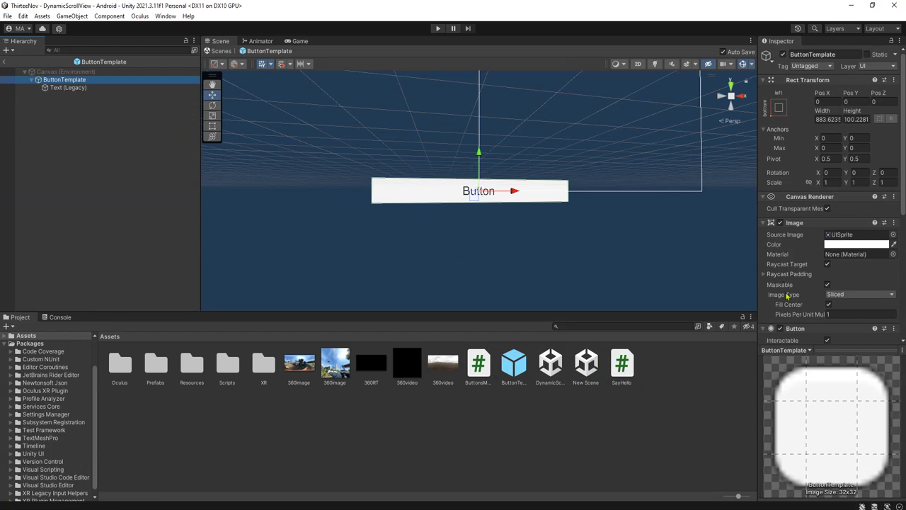
pyautogui.scroll(-5, 787, 296)
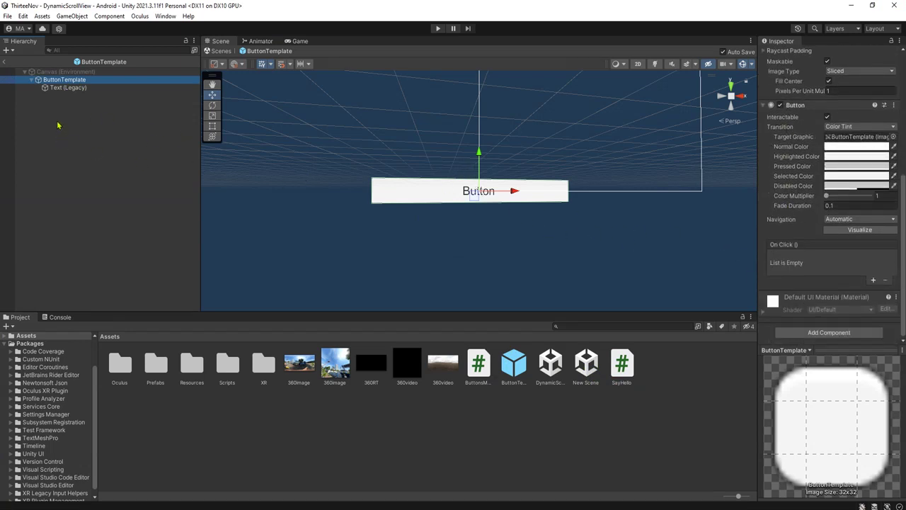
pyautogui.moveTo(622, 362)
pyautogui.mouseDown()
pyautogui.moveTo(73, 72)
pyautogui.moveTo(67, 81)
pyautogui.mouseUp()
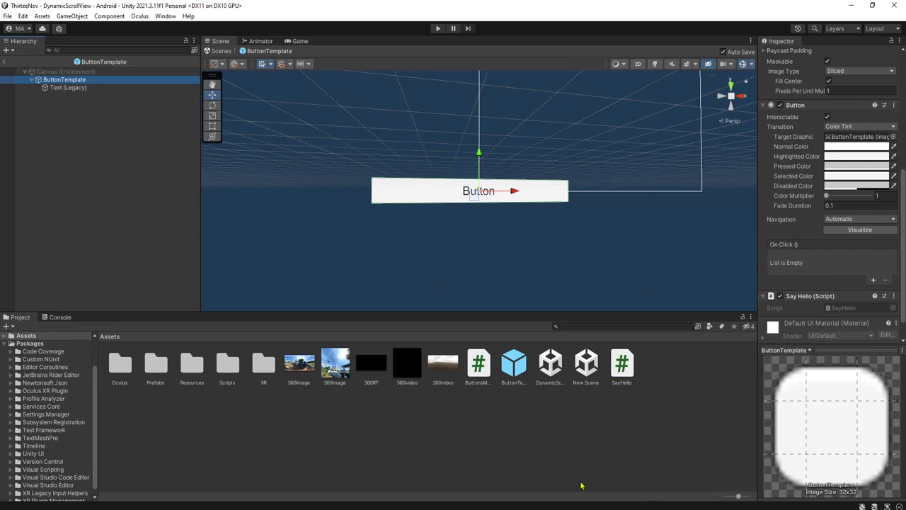
# Step: Declare a public textToSay string field at the top of the SayHello class
pyautogui.doubleClick(622, 361)
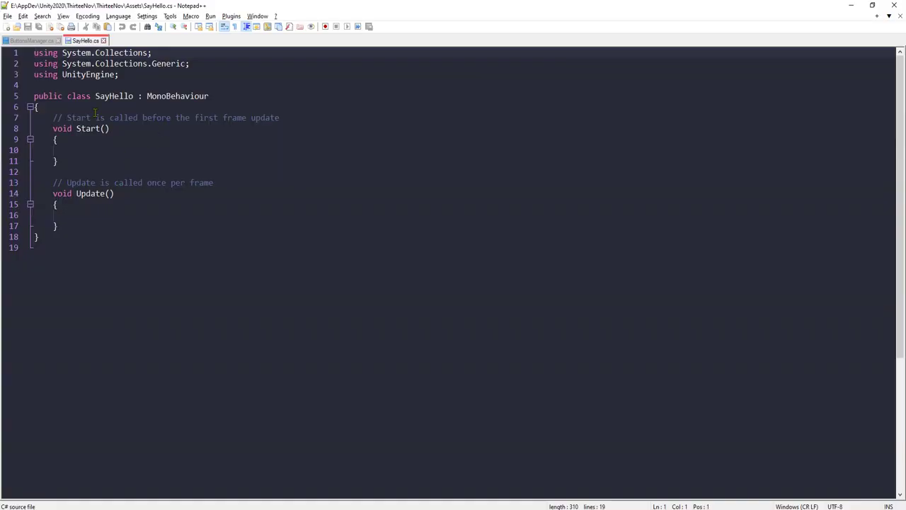
pyautogui.click(409, 110)
pyautogui.press('Return')
pyautogui.press('Return')
pyautogui.press('Up')
pyautogui.press('Return')
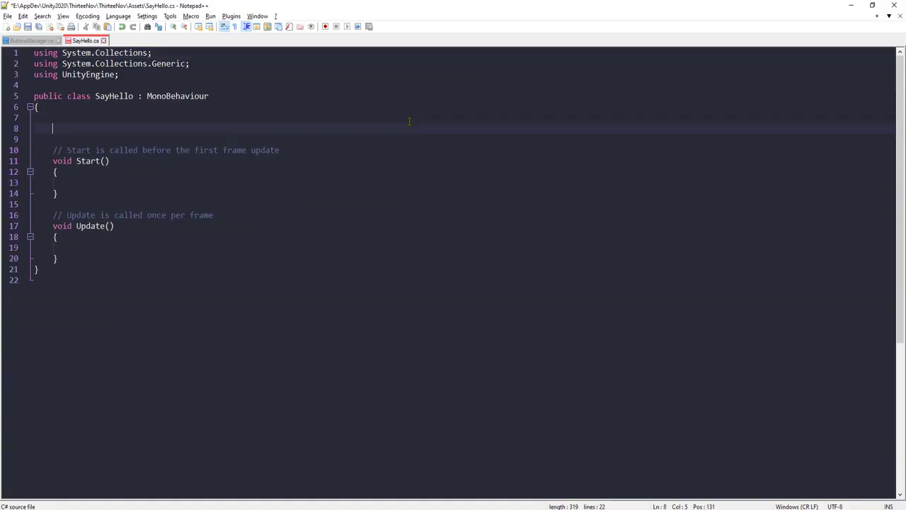
pyautogui.write('public str')
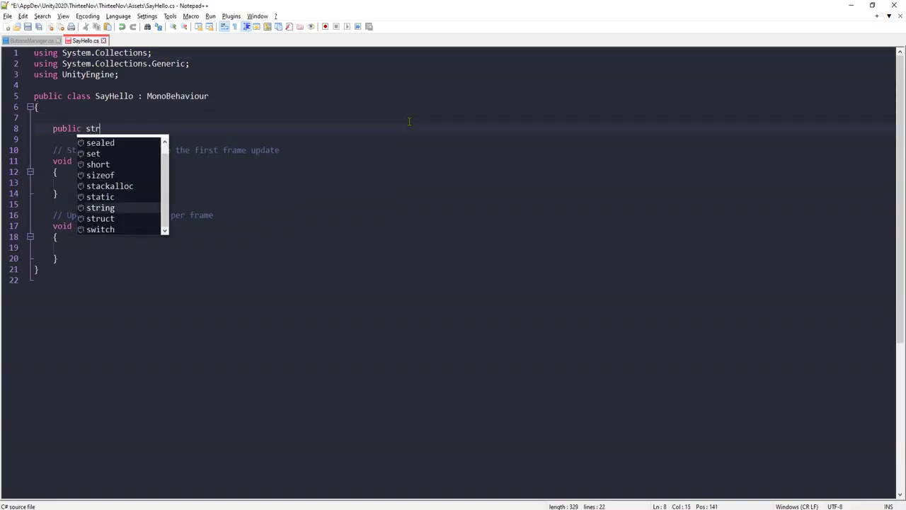
pyautogui.write('ing ')
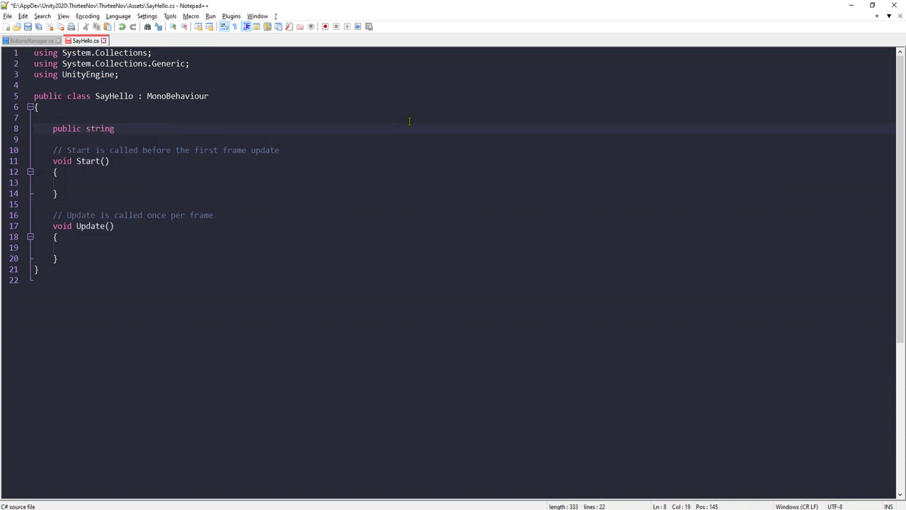
pyautogui.write('Text')
pyautogui.press('BackSpace')
pyautogui.press('BackSpace')
pyautogui.press('BackSpace')
pyautogui.write('textToS')
pyautogui.write('";')
pyautogui.write('Some te')
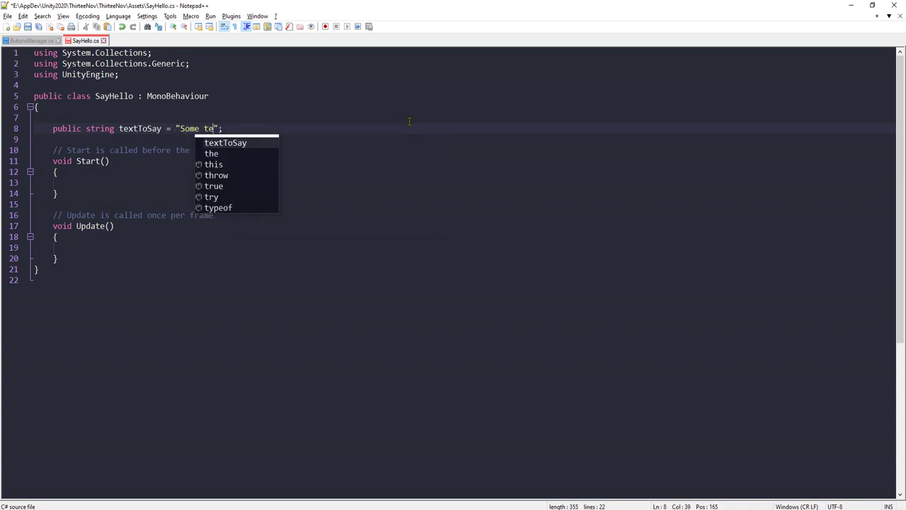
pyautogui.write('xt')
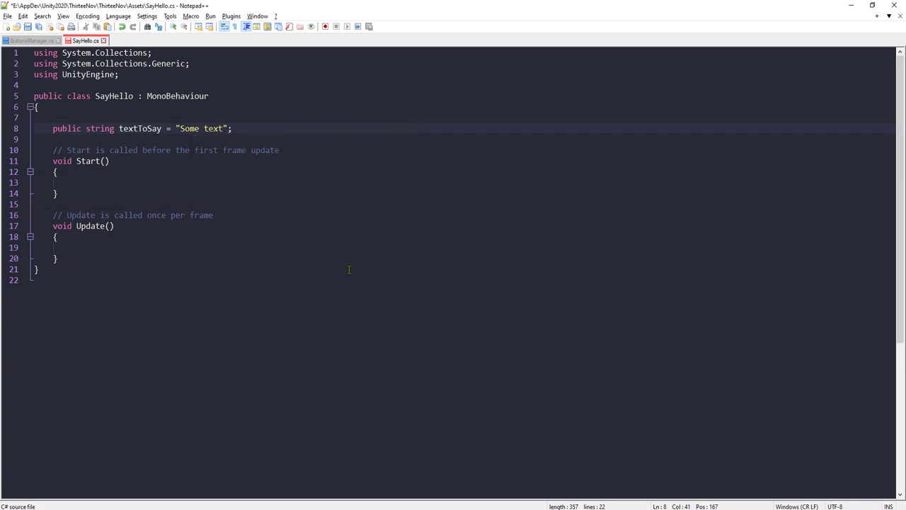
# Step: Add an empty public void SayIt() method after the Update method
pyautogui.click(81, 260)
pyautogui.press('Return')
pyautogui.press('Return')
pyautogui.write('pubil')
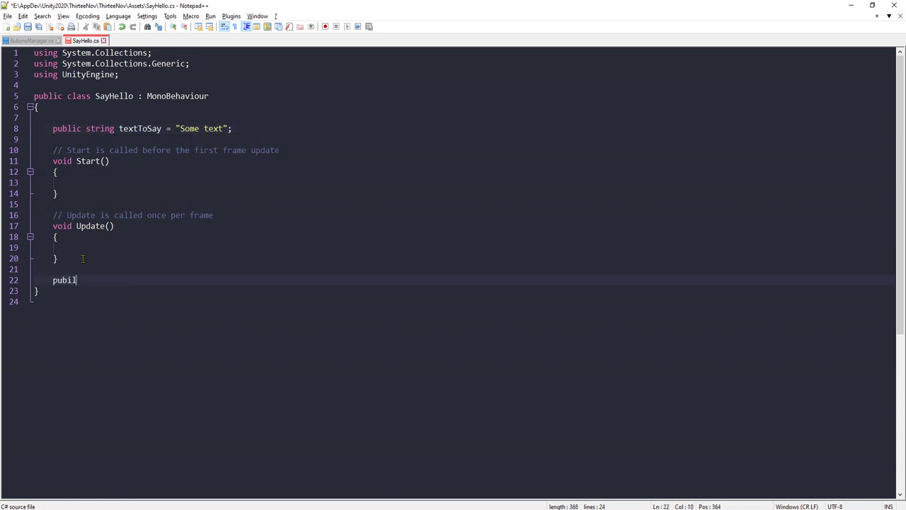
pyautogui.press('BackSpace')
pyautogui.press('BackSpace')
pyautogui.write('lic vo')
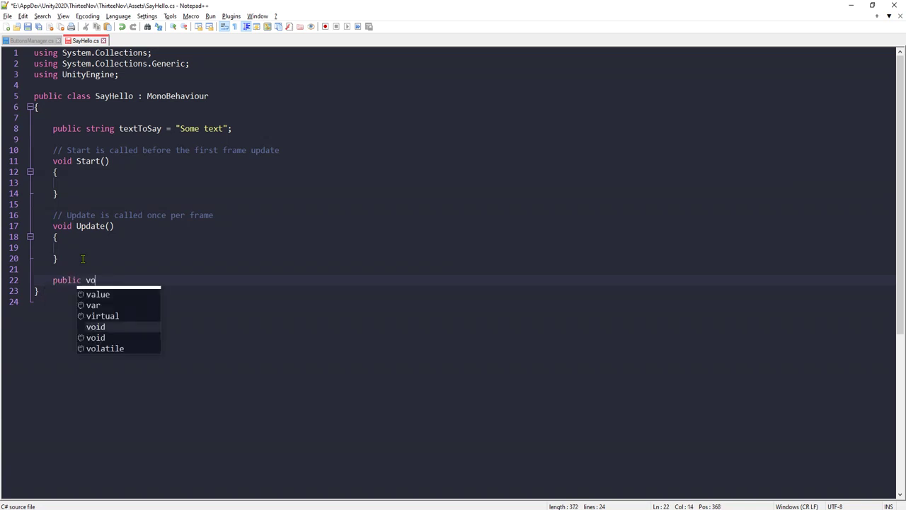
pyautogui.write('id S')
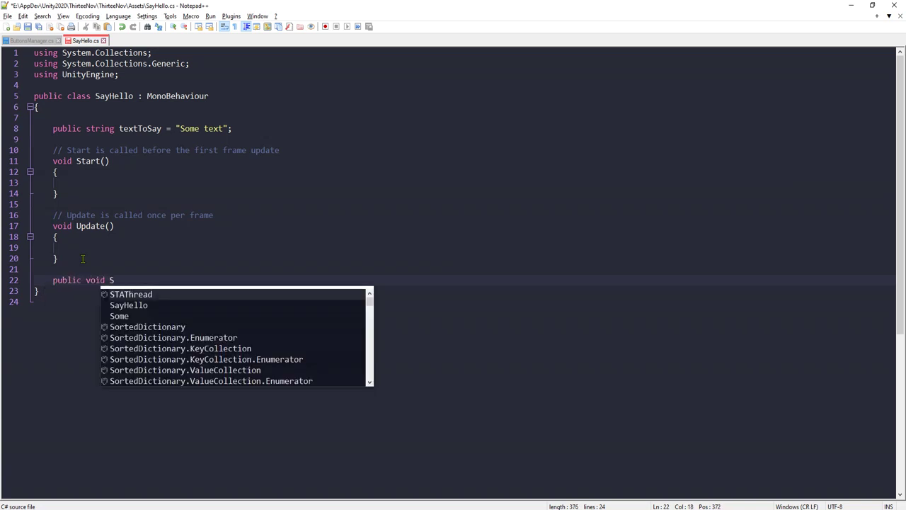
pyautogui.write('ayIt(')
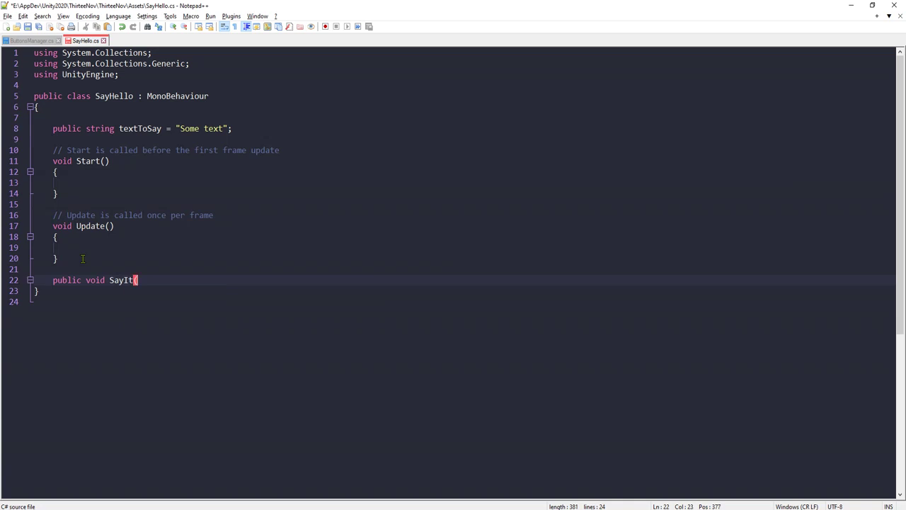
pyautogui.write('){}')
pyautogui.press('Return')
pyautogui.press('Return')
pyautogui.press('Return')
pyautogui.press('Up')
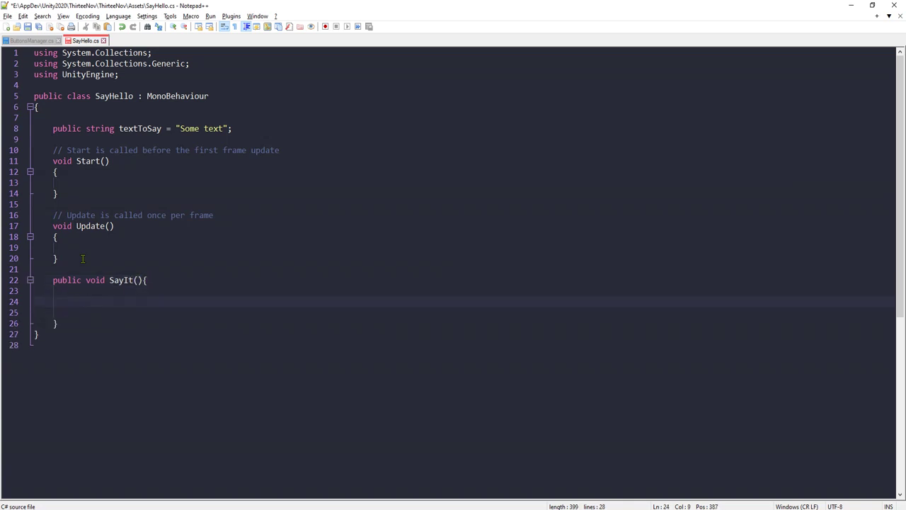
# Step: Make SayIt call Debug.Log("Text to say: " + textToSay) and save the script
pyautogui.write('De')
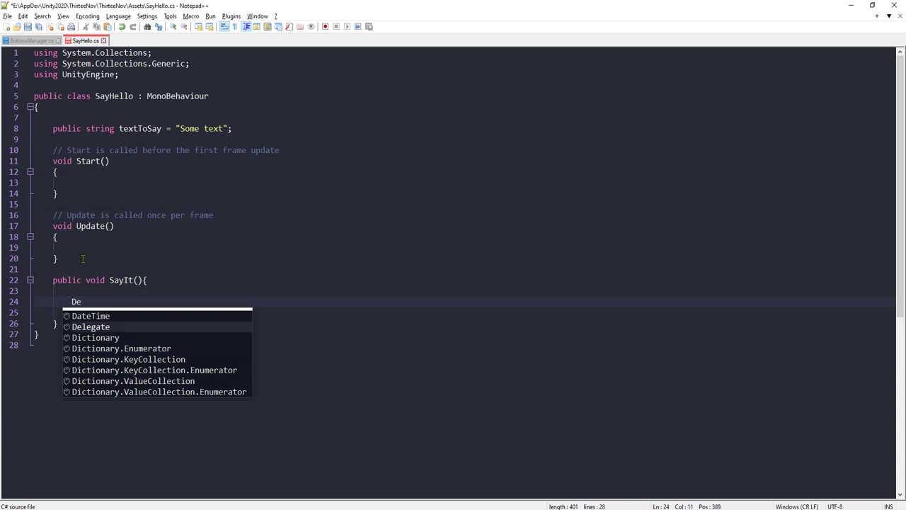
pyautogui.write('bug.')
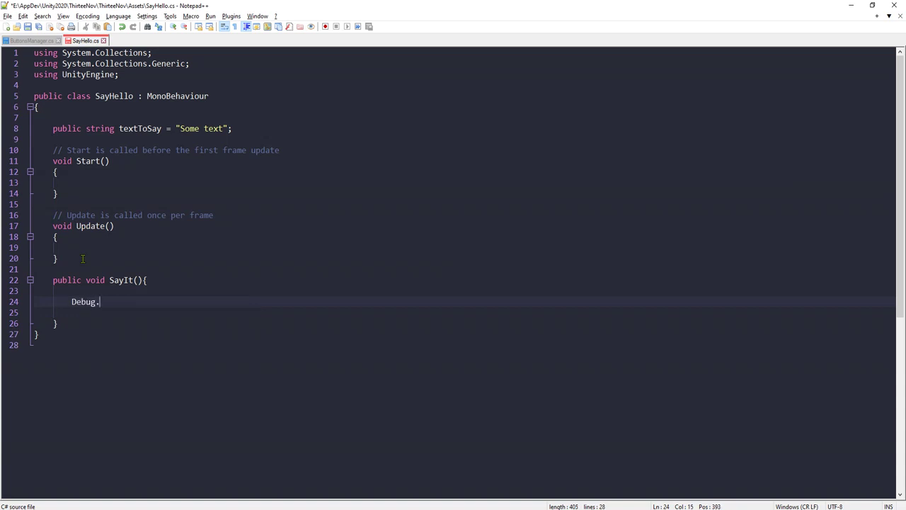
pyautogui.write('Log("')
pyautogui.write('Text to sa')
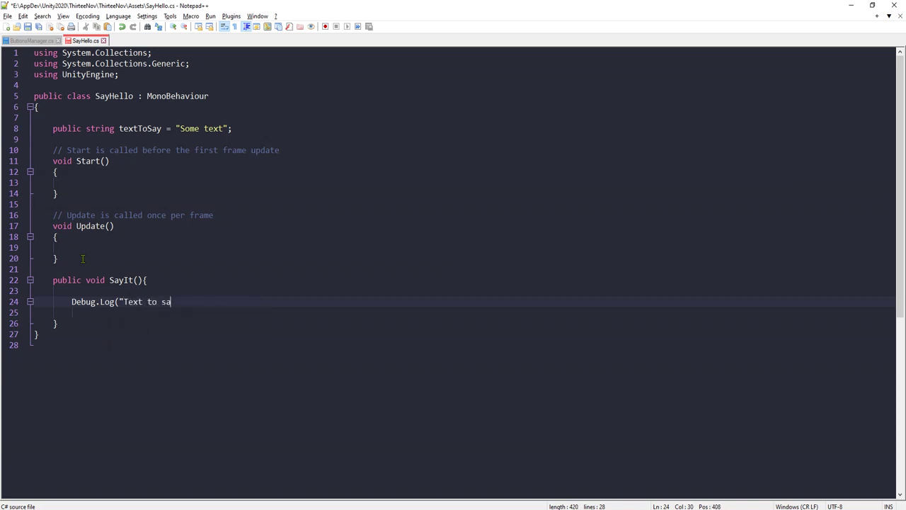
pyautogui.write('y: " + t')
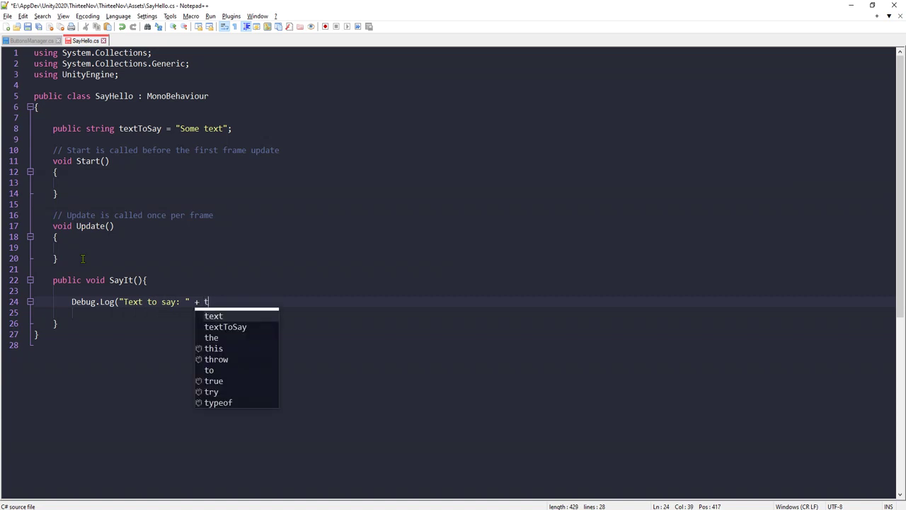
pyautogui.write('ex')
pyautogui.press('Down')
pyautogui.press('Return')
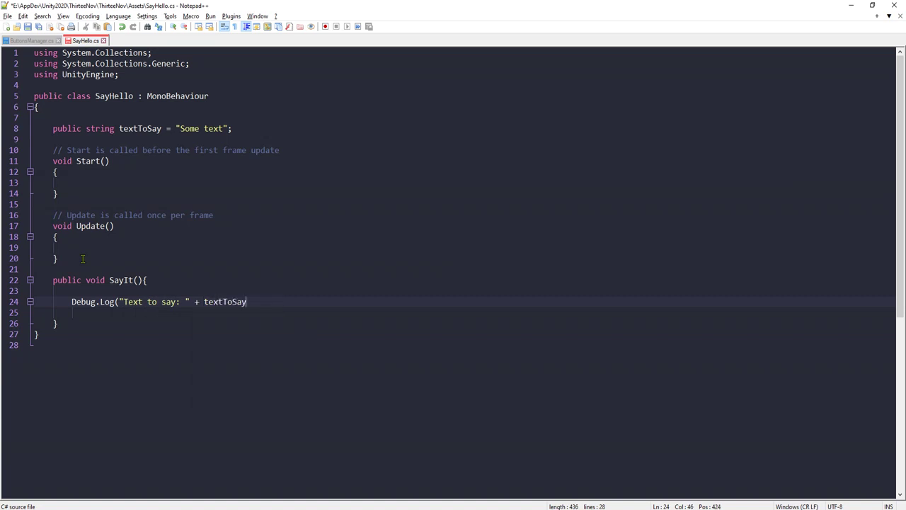
pyautogui.write(');')
pyautogui.hotkey('ctrl', 's')
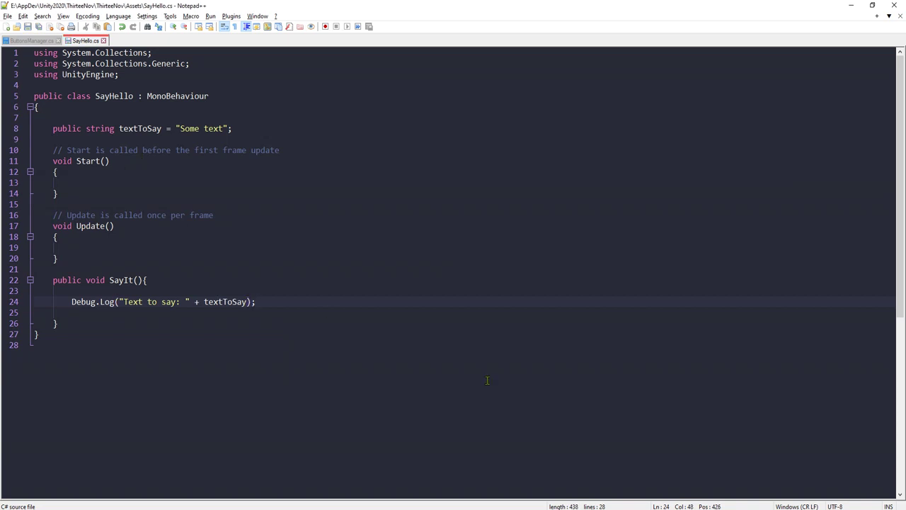
# Step: Add an On Click entry to ButtonTemplate with ButtonTemplate itself as the target object
pyautogui.hotkey('alt', 'Tab')
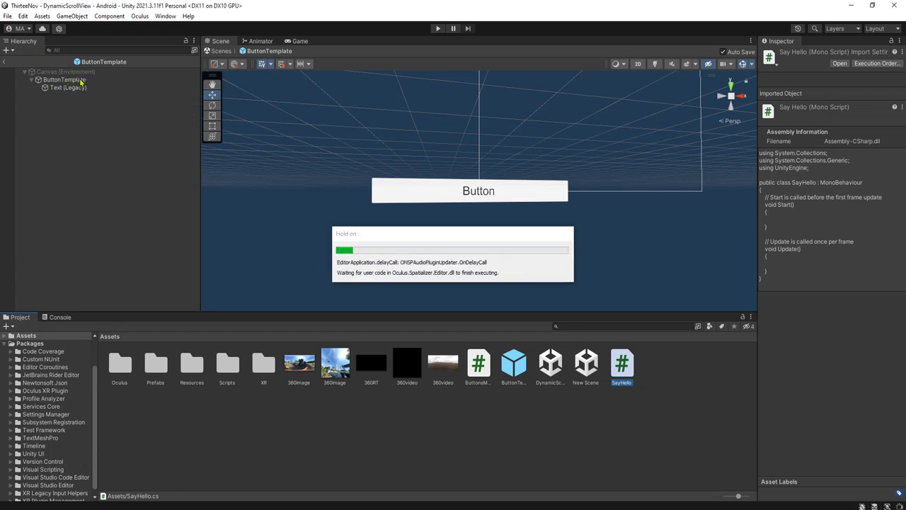
pyautogui.click(81, 83)
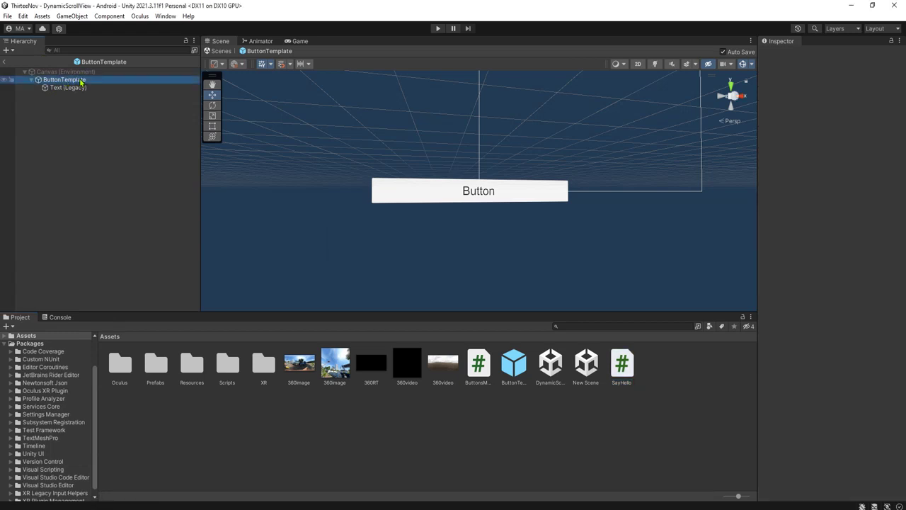
pyautogui.scroll(-3, 807, 280)
pyautogui.scroll(-3, 804, 281)
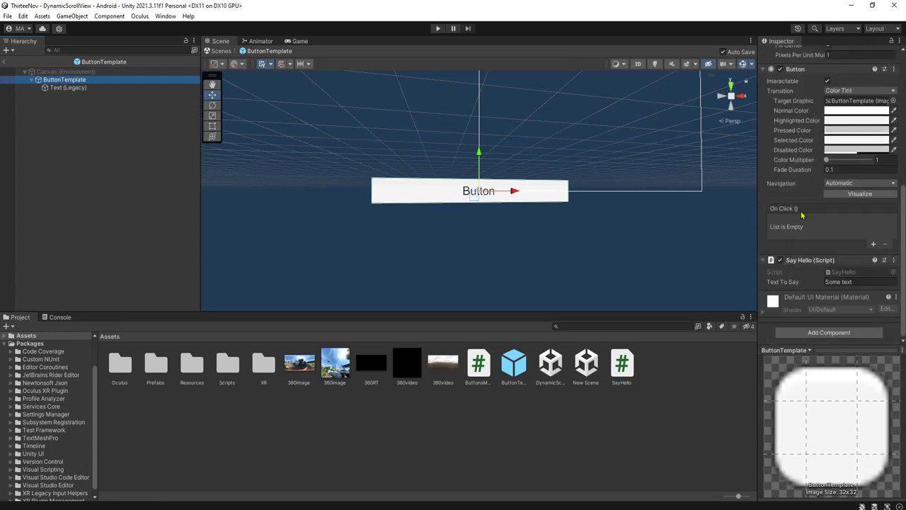
pyautogui.click(875, 244)
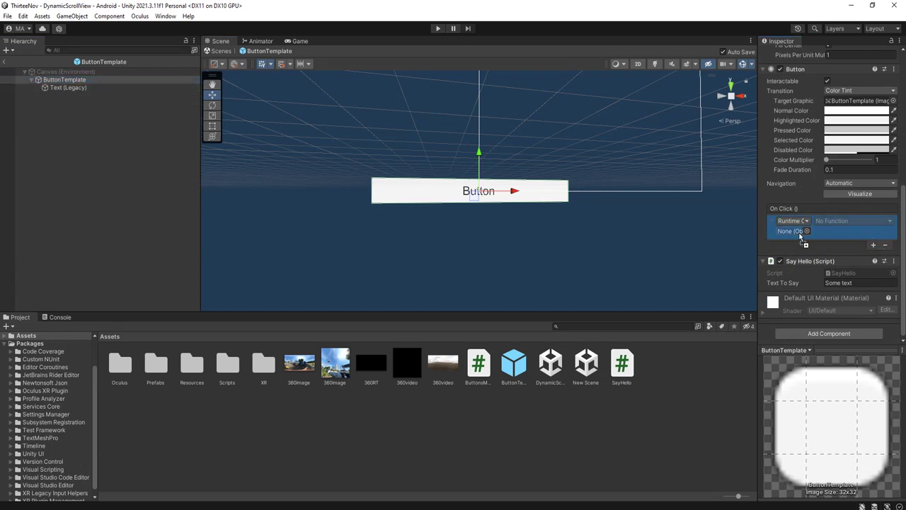
pyautogui.moveTo(71, 84); pyautogui.dragTo(798, 231)
# Step: Set the click to call SayHello.SayIt with Text To Say 'Some text to say 123', then exit prefab mode
pyautogui.click(841, 221)
pyautogui.moveTo(842, 300)
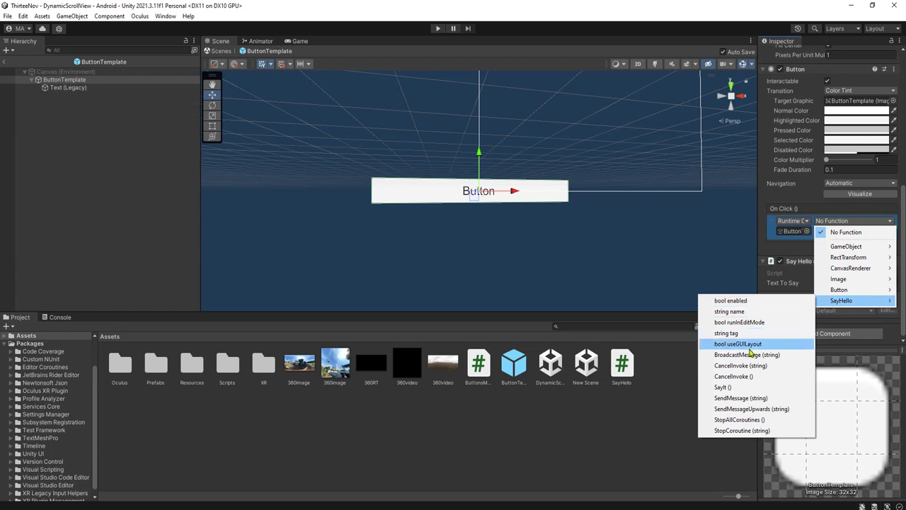
pyautogui.click(743, 388)
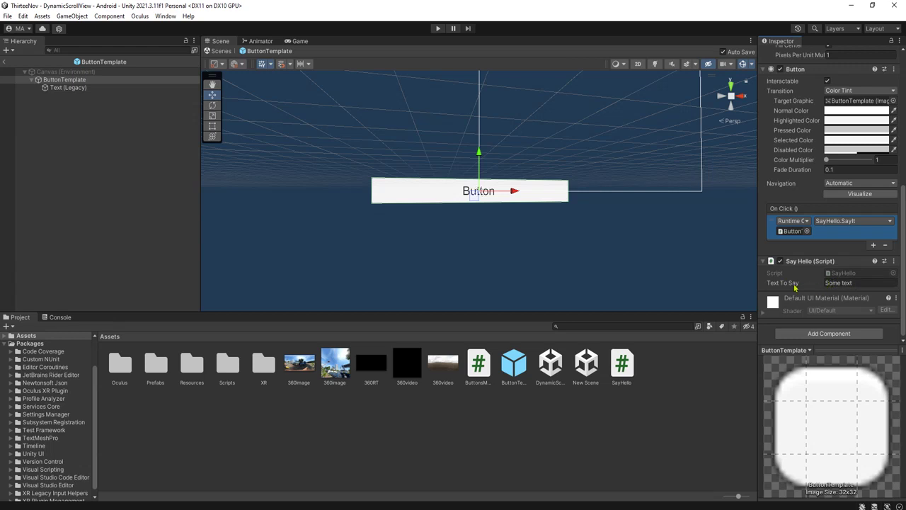
pyautogui.click(856, 282)
pyautogui.write('to say 123')
pyautogui.click(6, 63)
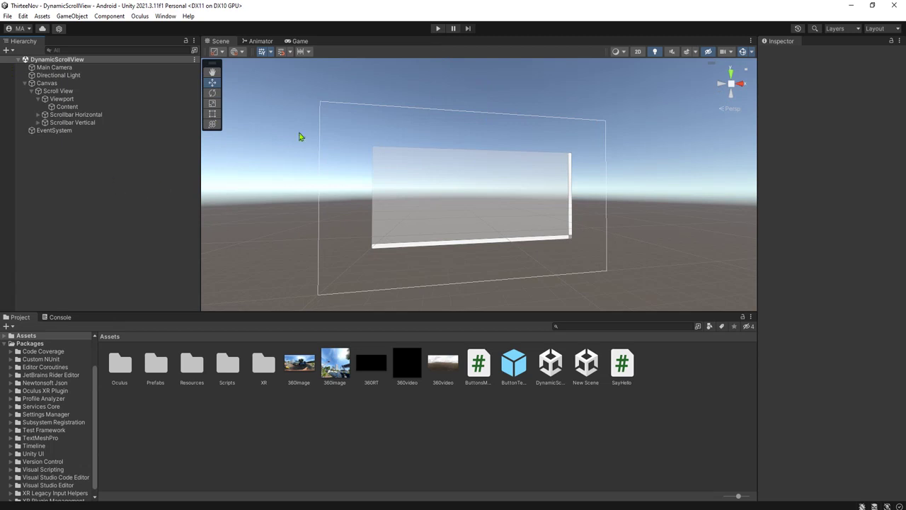
# Step: Start Play mode with the Console showing and press the first spawned buttons
pyautogui.click(437, 29)
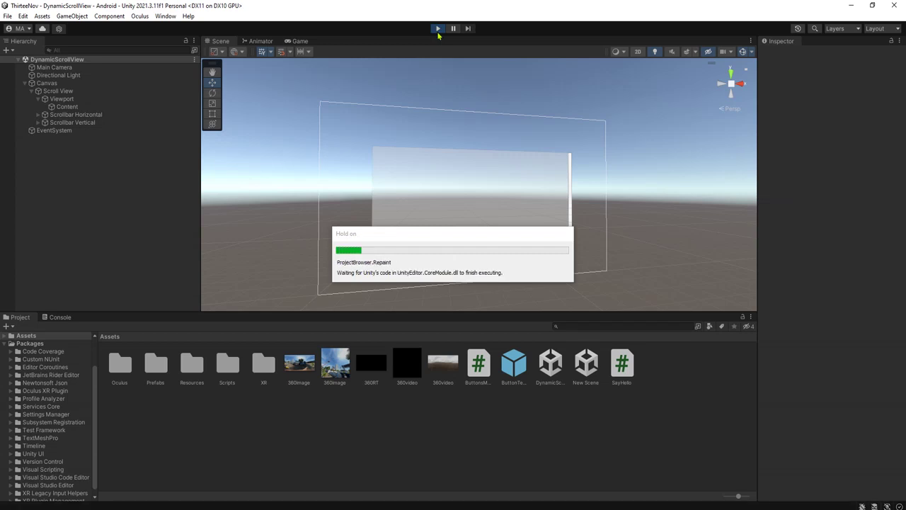
pyautogui.click(60, 317)
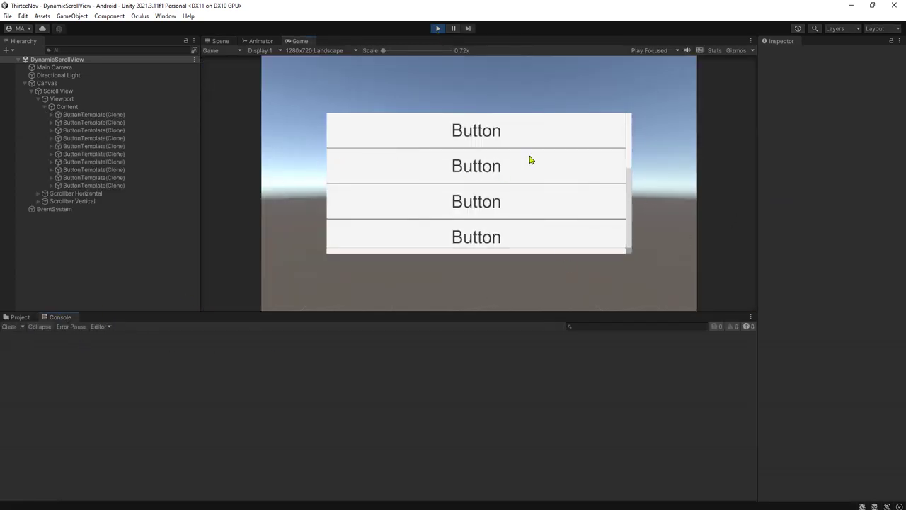
pyautogui.click(478, 134)
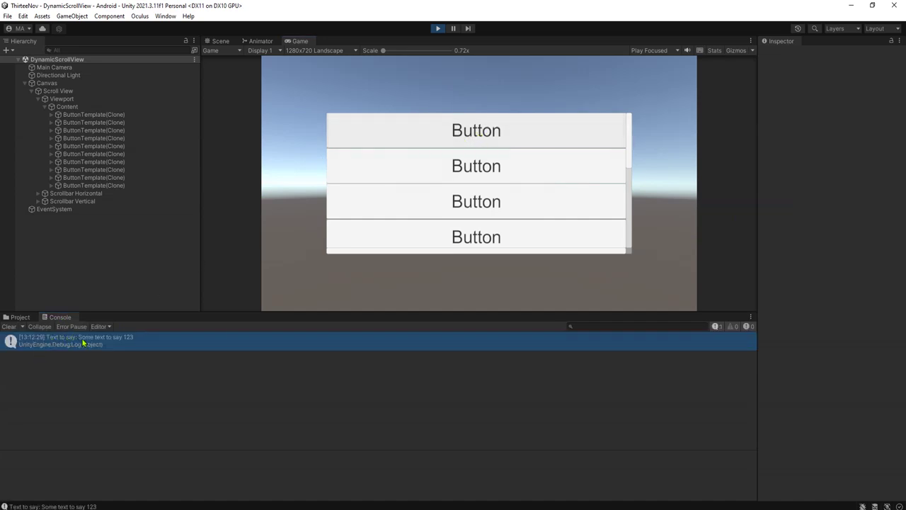
pyautogui.click(471, 205)
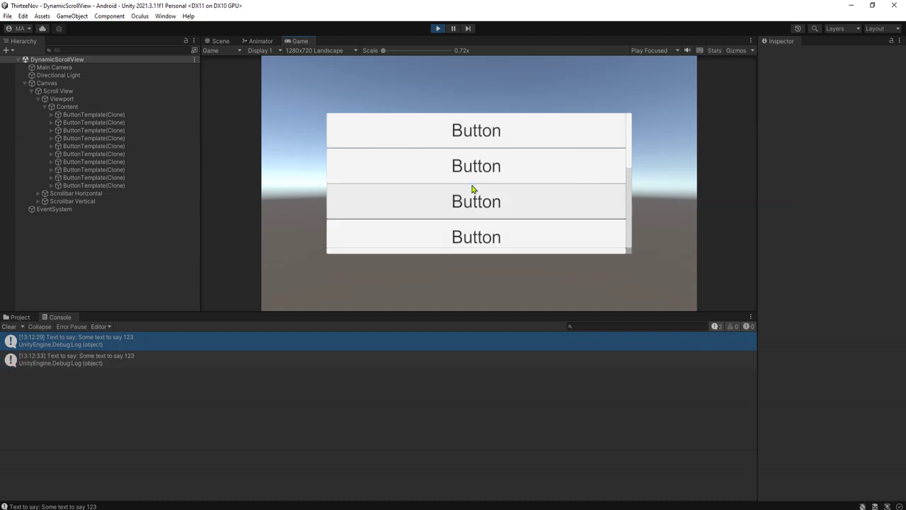
# Step: Scroll the list and press more buttons, each logging 'Text to say: Some text to say 123'
pyautogui.click(467, 235)
pyautogui.scroll(-1, 482, 195)
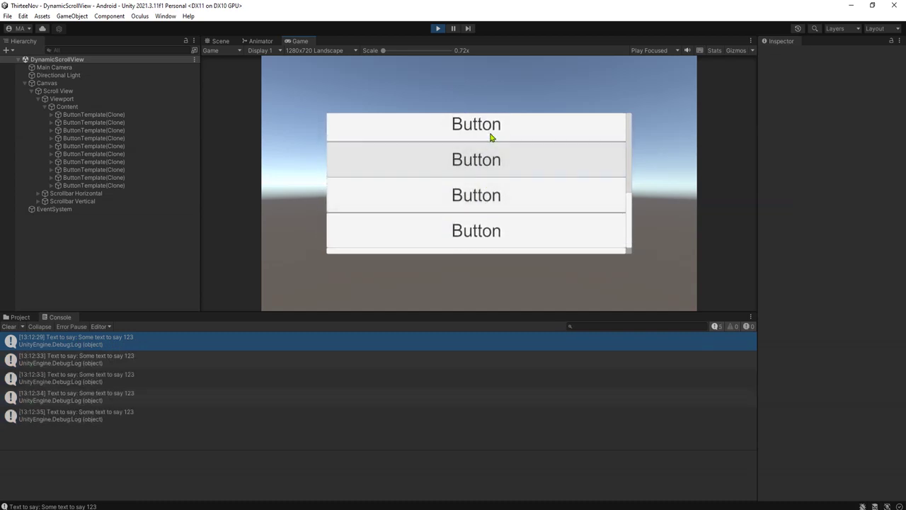
pyautogui.click(492, 137)
pyautogui.click(487, 230)
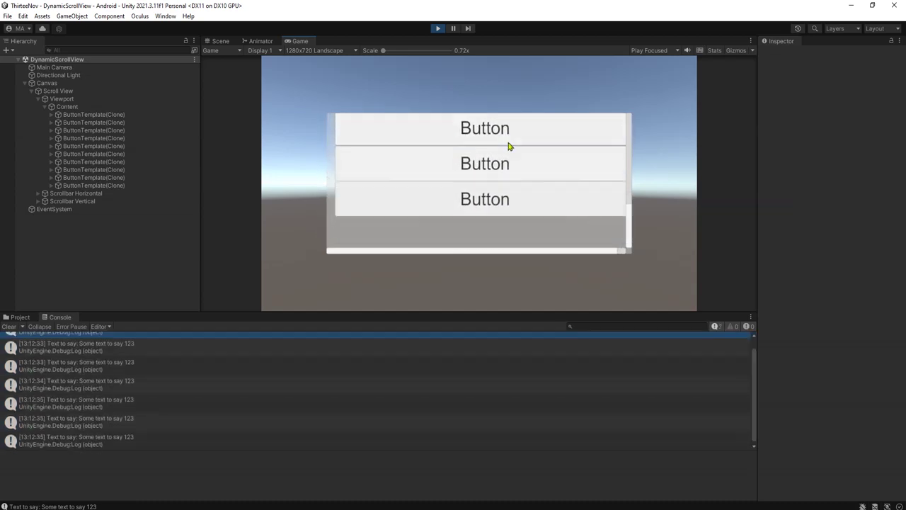
pyautogui.click(466, 177)
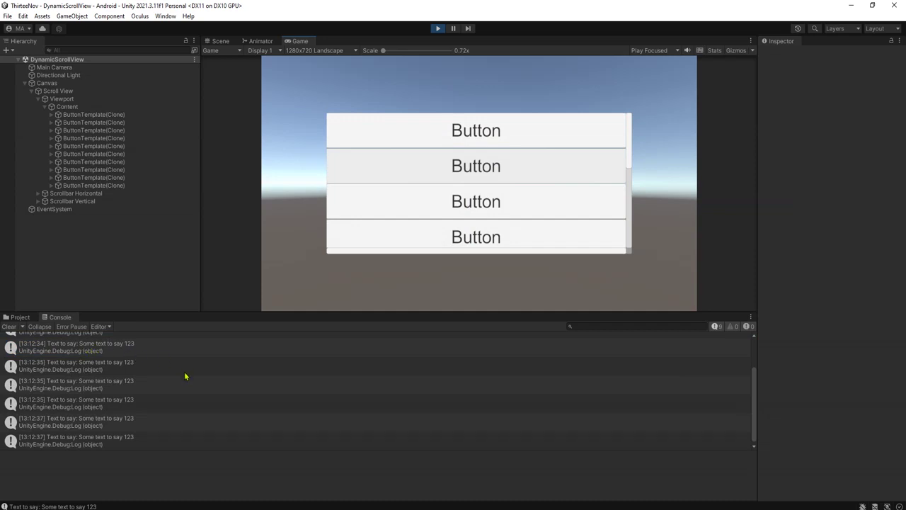
pyautogui.moveTo(527, 268)
pyautogui.mouseDown()
pyautogui.moveTo(492, 67)
pyautogui.moveTo(486, 261)
pyautogui.moveTo(510, 140)
pyautogui.moveTo(501, 297)
pyautogui.mouseUp()
pyautogui.moveTo(457, 236); pyautogui.dragTo(461, 158)
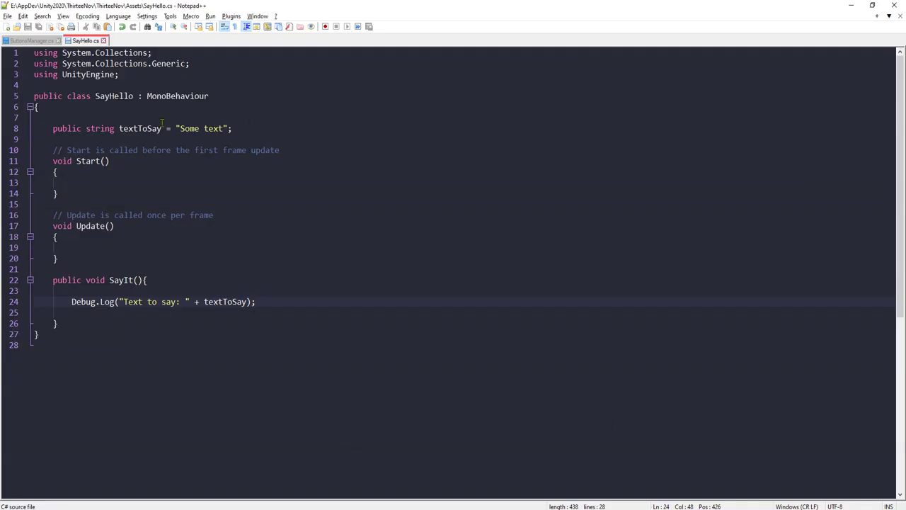
# Step: Inspect the textToSay declaration on line 8 of SayHello.cs
pyautogui.click(118, 128)
pyautogui.doubleClick(145, 128)
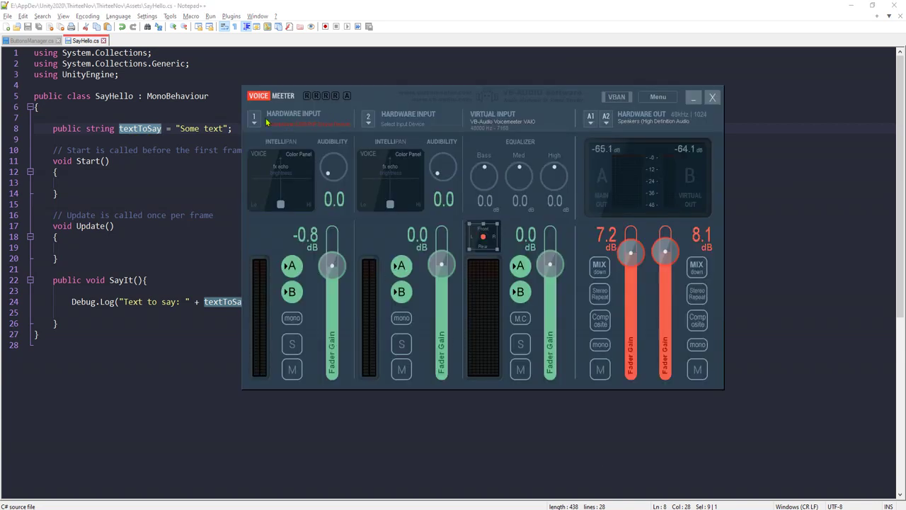
pyautogui.click(268, 119)
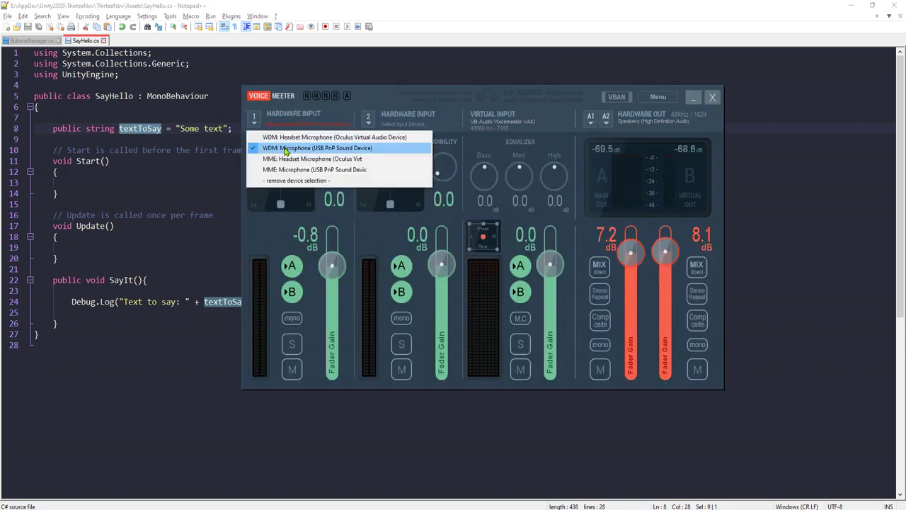
pyautogui.click(286, 148)
pyautogui.click(114, 128)
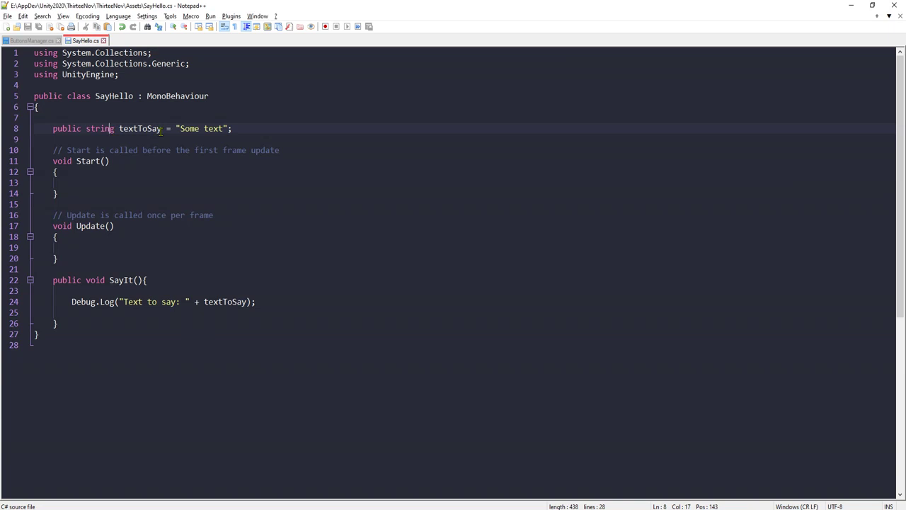
pyautogui.doubleClick(146, 132)
pyautogui.hotkey('ctrl', 'c')
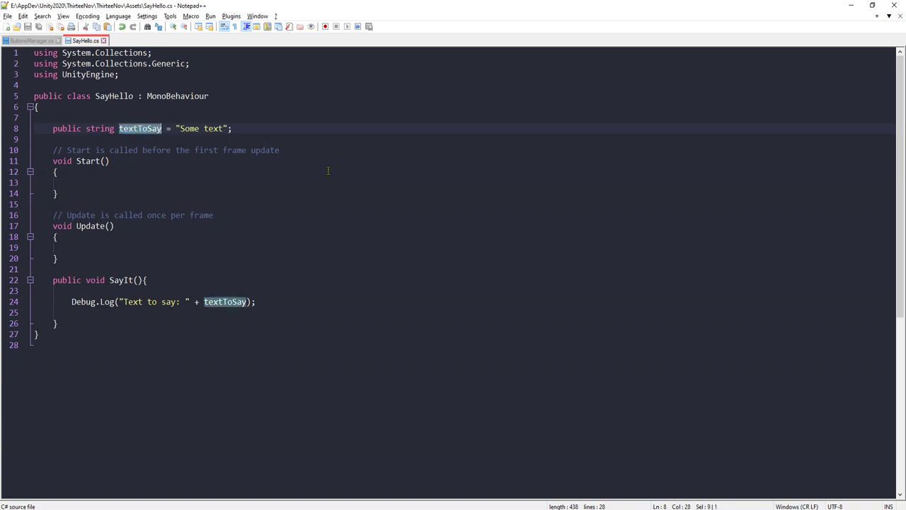
# Step: Review the button-spawning loop around lines 20–21 of ButtonsManager.cs
pyautogui.click(28, 41)
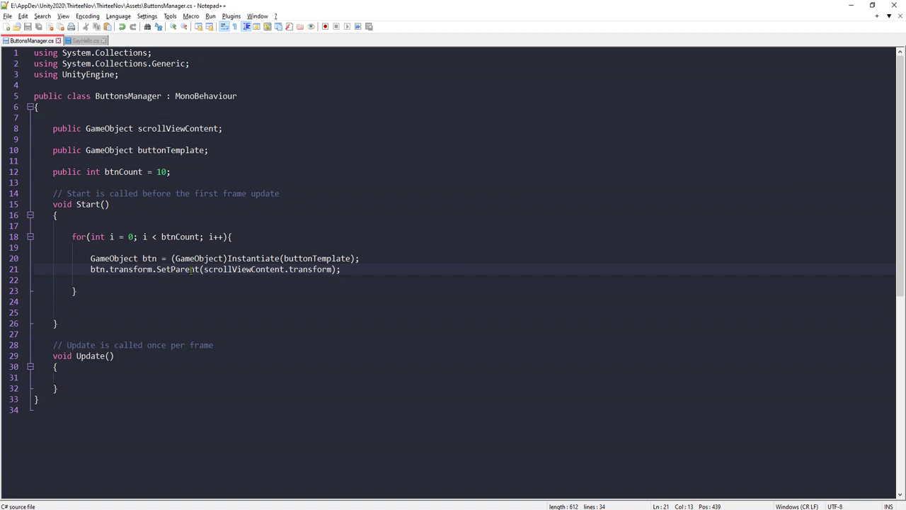
pyautogui.click(374, 269)
pyautogui.doubleClick(103, 259)
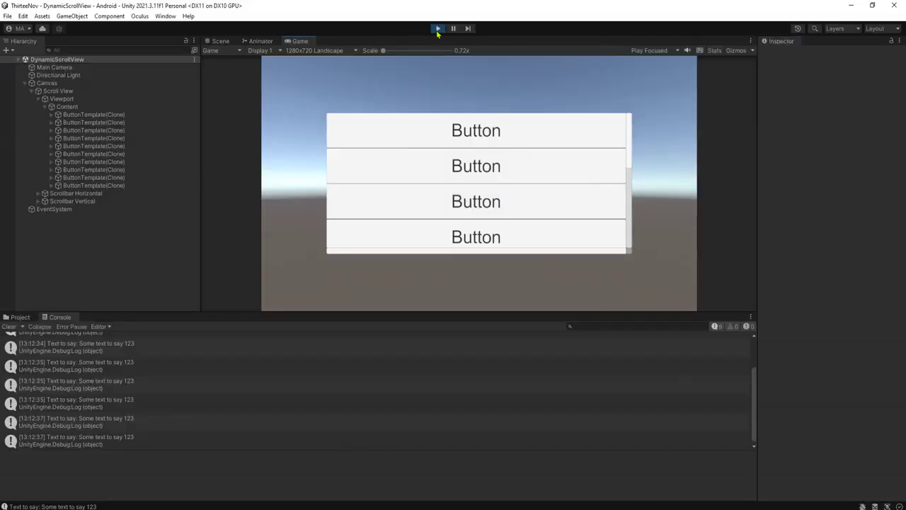
# Step: Stop the game and check Canvas's Buttons Manager links to Content and ButtonTemplate, with Btn Count 10
pyautogui.click(436, 29)
pyautogui.click(83, 102)
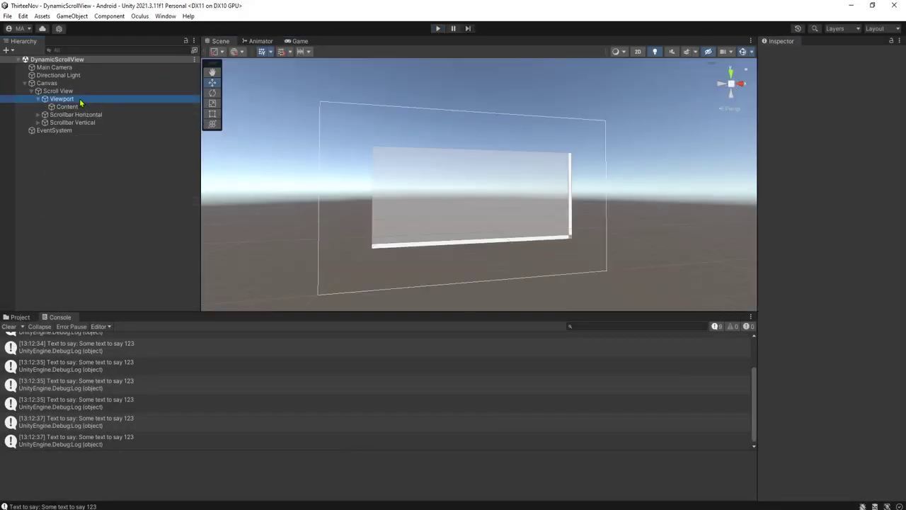
pyautogui.click(82, 86)
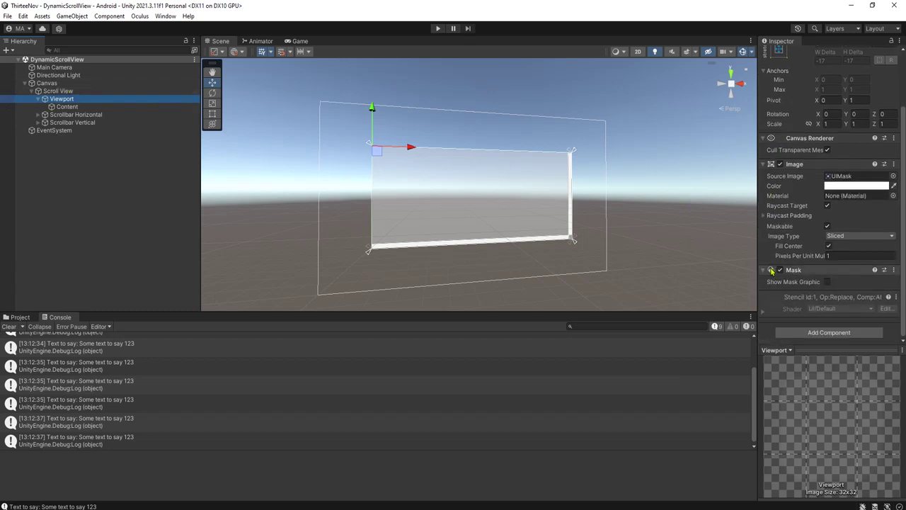
pyautogui.click(50, 83)
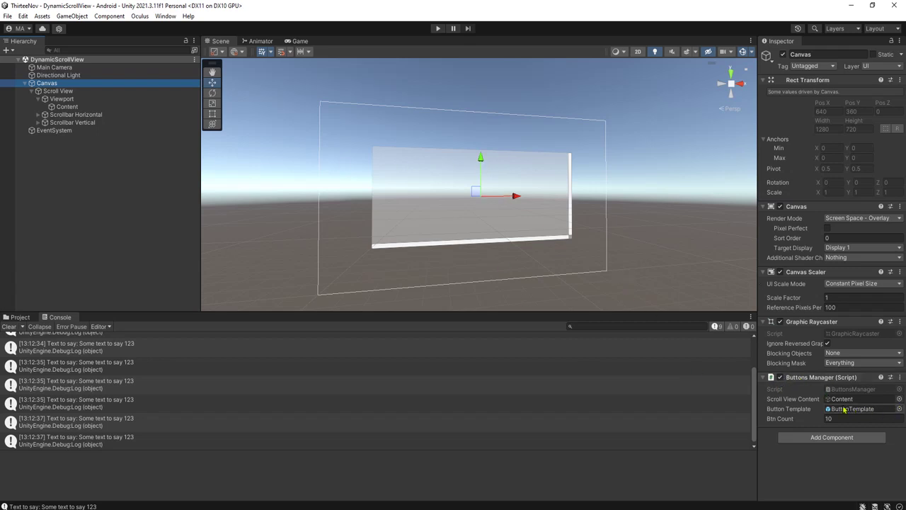
pyautogui.click(899, 381)
# Step: In ButtonsManager.cs, add blank lines after the SetParent call on line 21
pyautogui.click(842, 488)
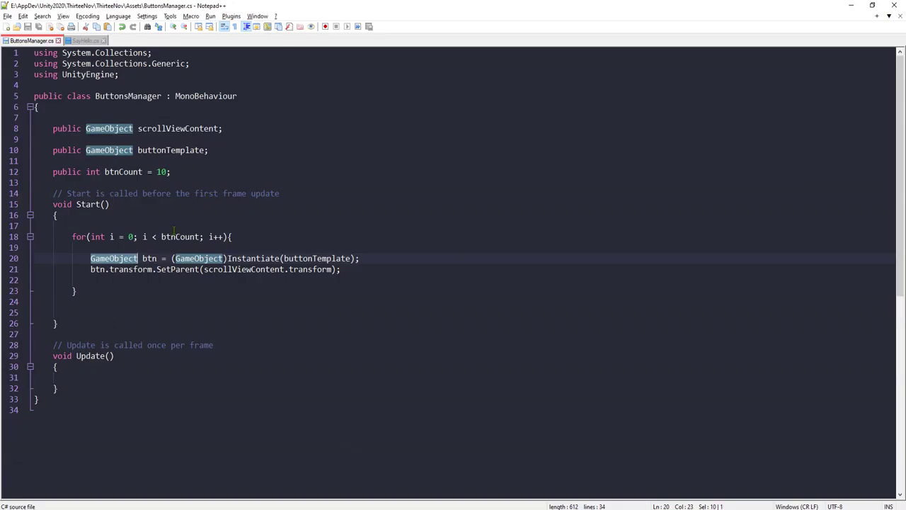
pyautogui.click(176, 269)
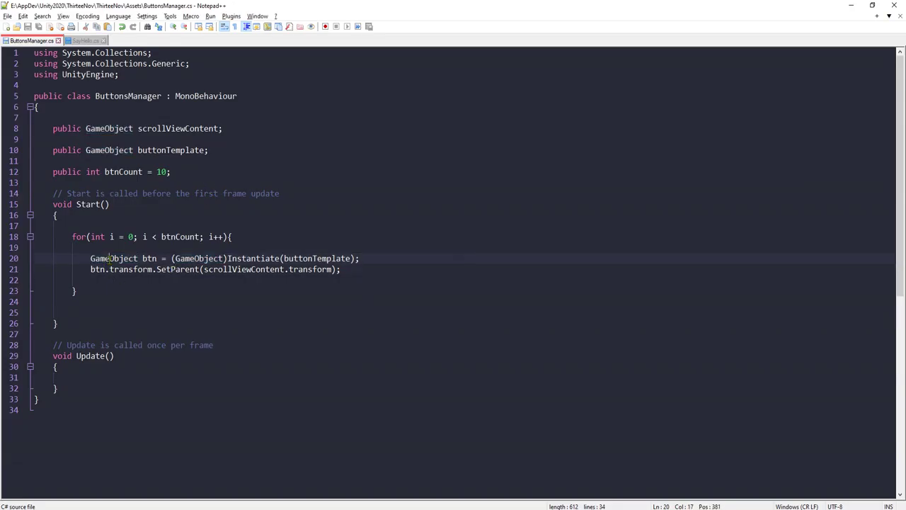
pyautogui.click(138, 269)
pyautogui.click(361, 272)
pyautogui.press('Return')
pyautogui.press('Return')
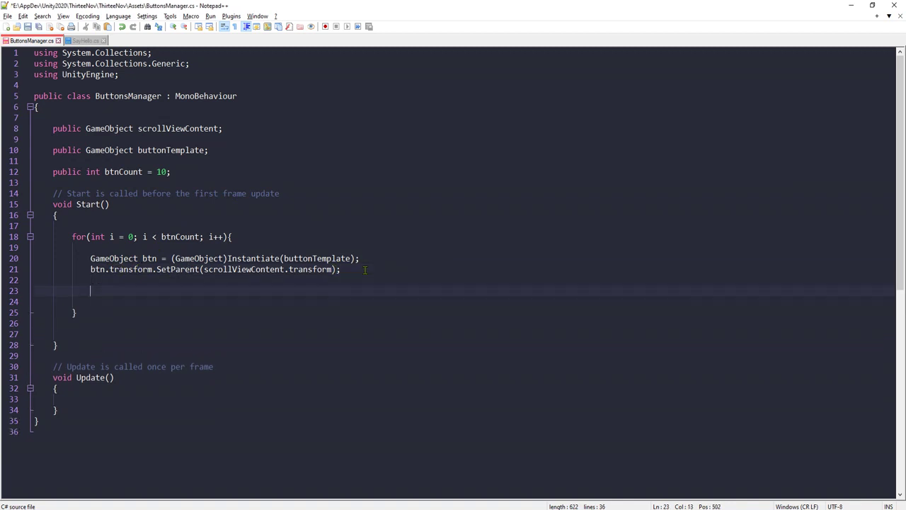
# Step: Begin the new line 23 with the btn variable name
pyautogui.click(87, 40)
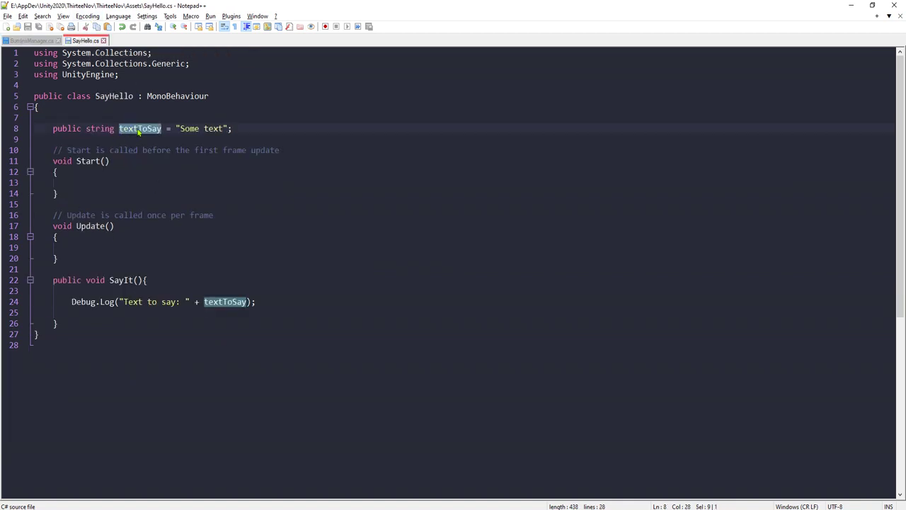
pyautogui.click(32, 40)
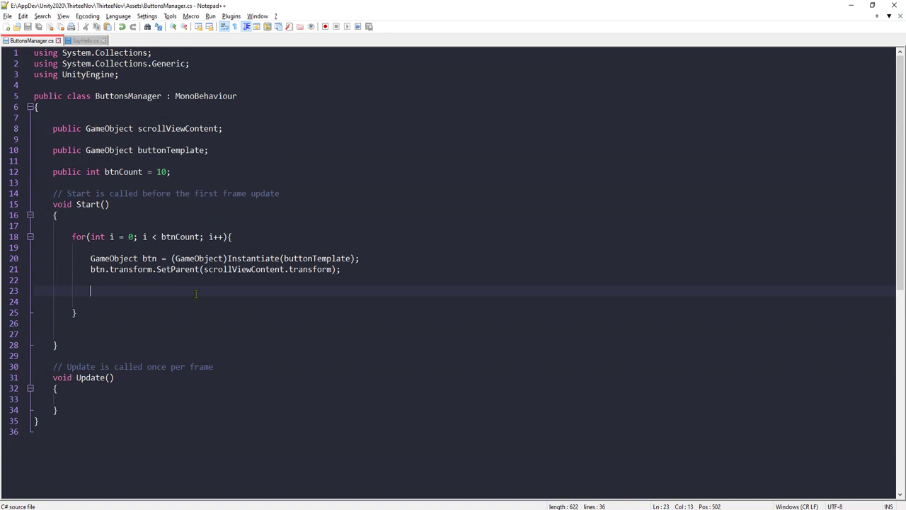
pyautogui.doubleClick(149, 259)
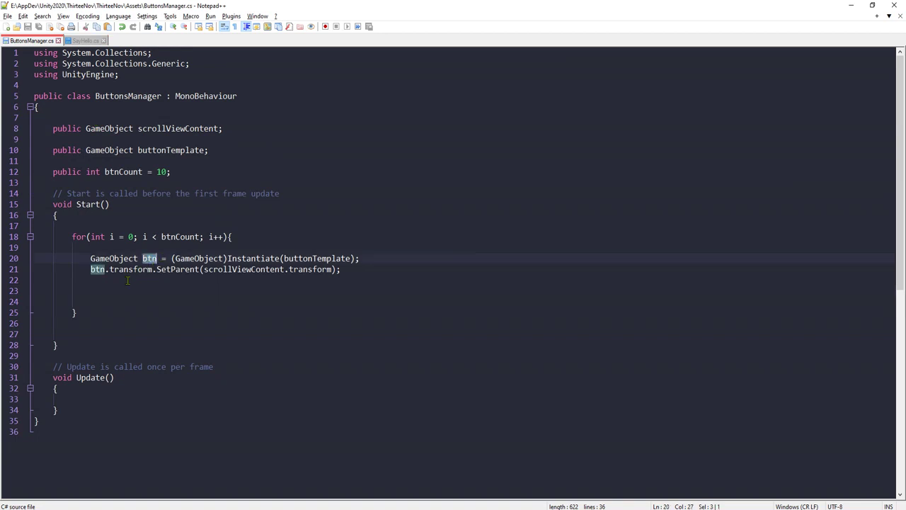
pyautogui.click(110, 292)
pyautogui.write('GameObject btn = (GameObject)Instantiate(buttonTemplate); \t\tbtn.transform.SetParent(scrollViewContent.transform);')
pyautogui.hotkey('ctrl', 'z')
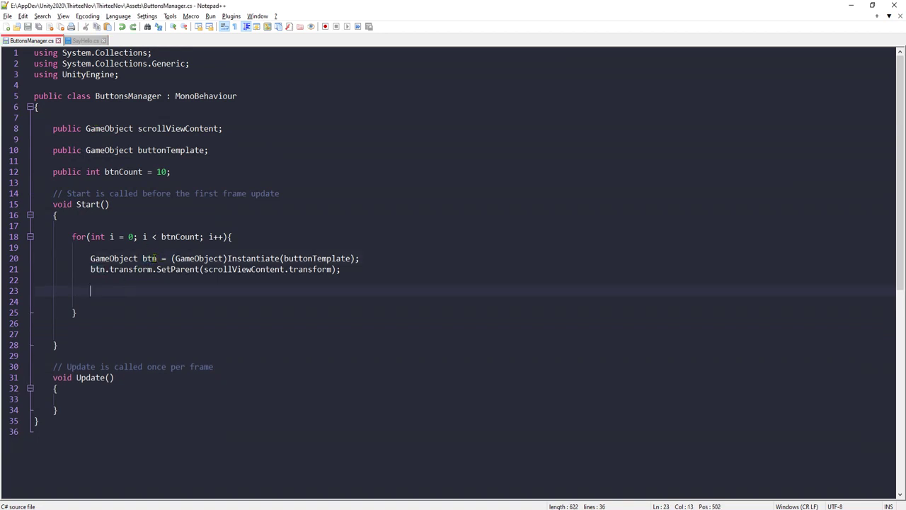
pyautogui.doubleClick(149, 258)
pyautogui.click(113, 292)
pyautogui.write('btn')
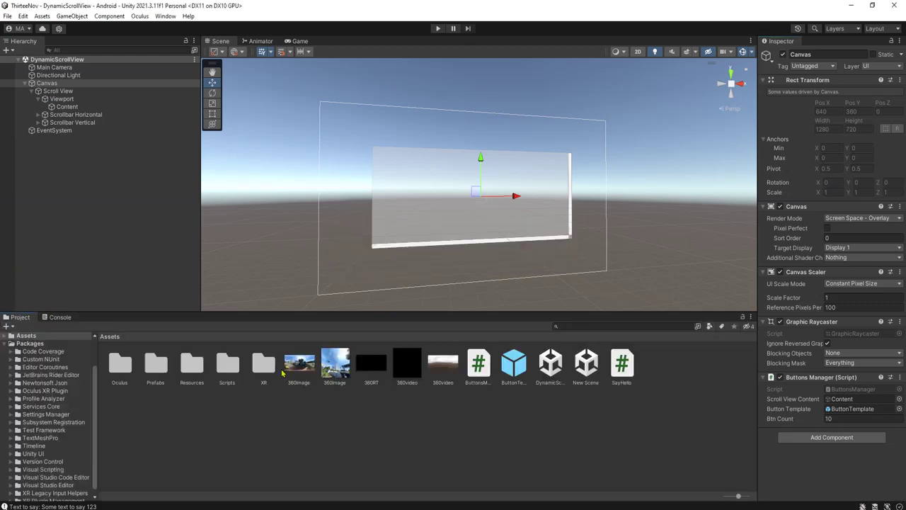
# Step: Select the ButtonTemplate prefab and scroll to its Button On Click and Say Hello components
pyautogui.click(19, 317)
pyautogui.click(515, 365)
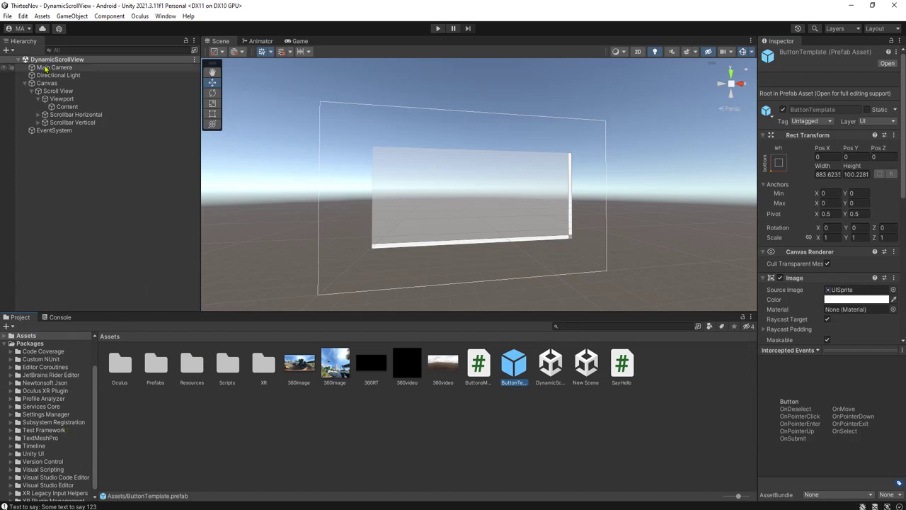
pyautogui.scroll(-3, 812, 331)
pyautogui.scroll(-3, 809, 308)
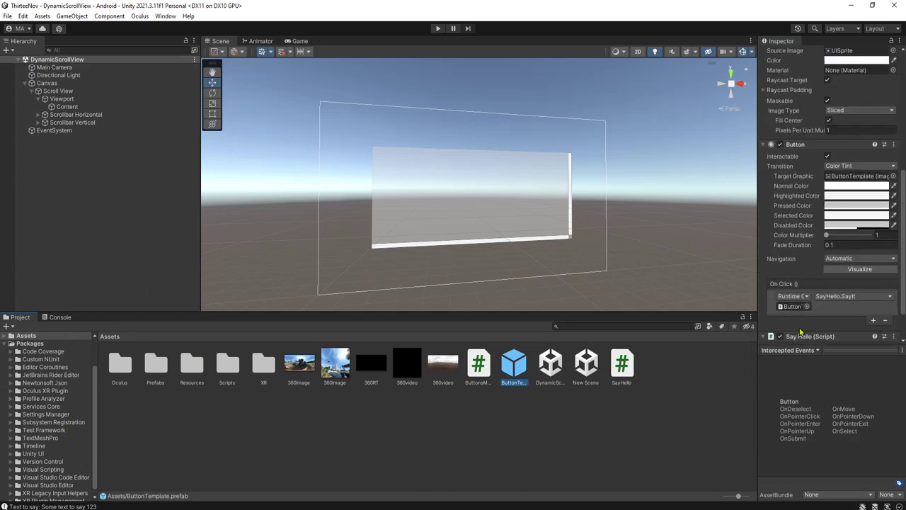
pyautogui.scroll(-3, 804, 306)
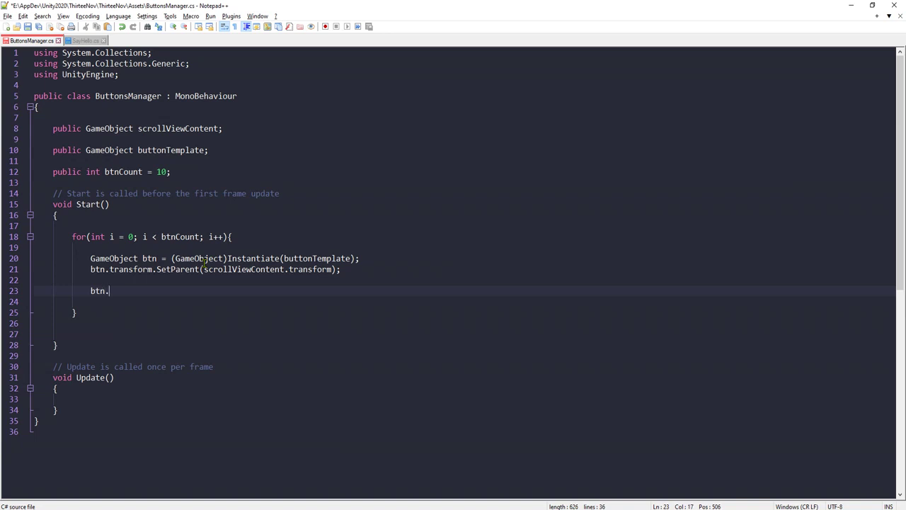
# Step: On line 23, write btn.GetComponent<SayHello>().textToSay, pasting the field name from SayHello
pyautogui.write('GetC')
pyautogui.write('omponent<')
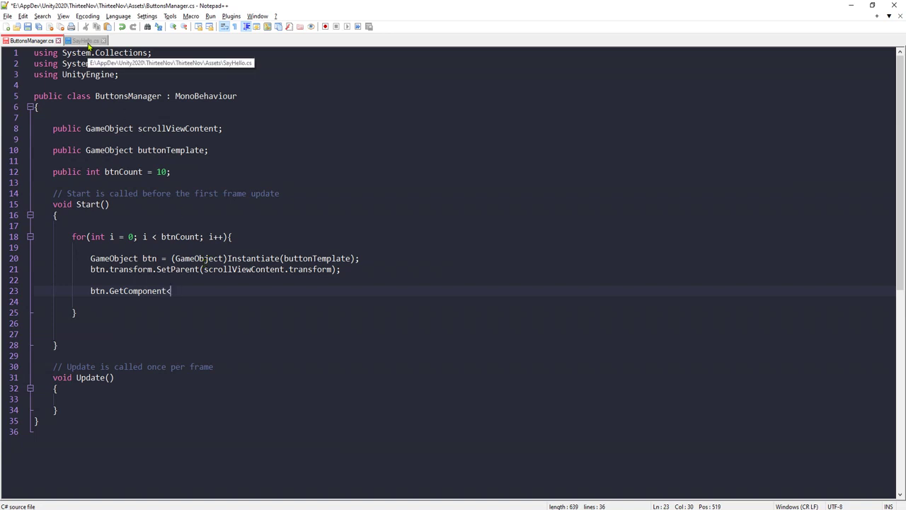
pyautogui.write('SayHe')
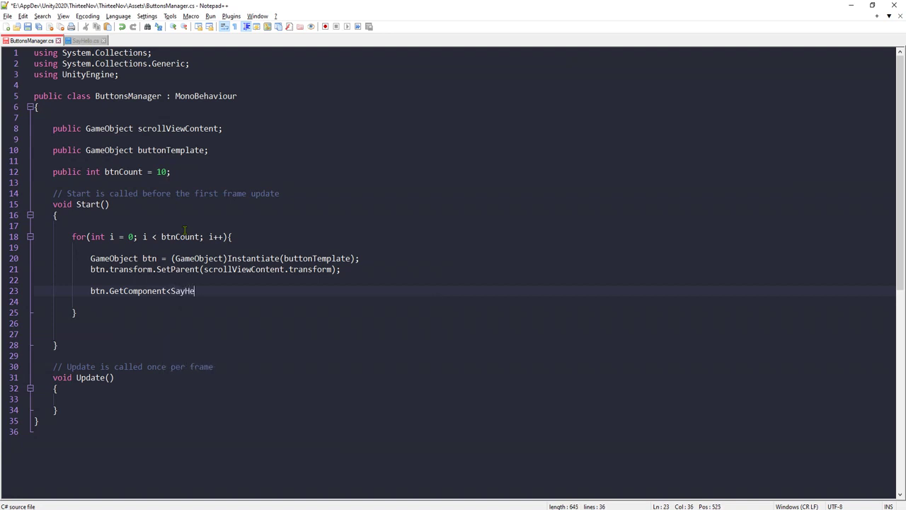
pyautogui.write('llo.cs')
pyautogui.press('BackSpace')
pyautogui.press('BackSpace')
pyautogui.write('>')
pyautogui.write('().')
pyautogui.click(85, 40)
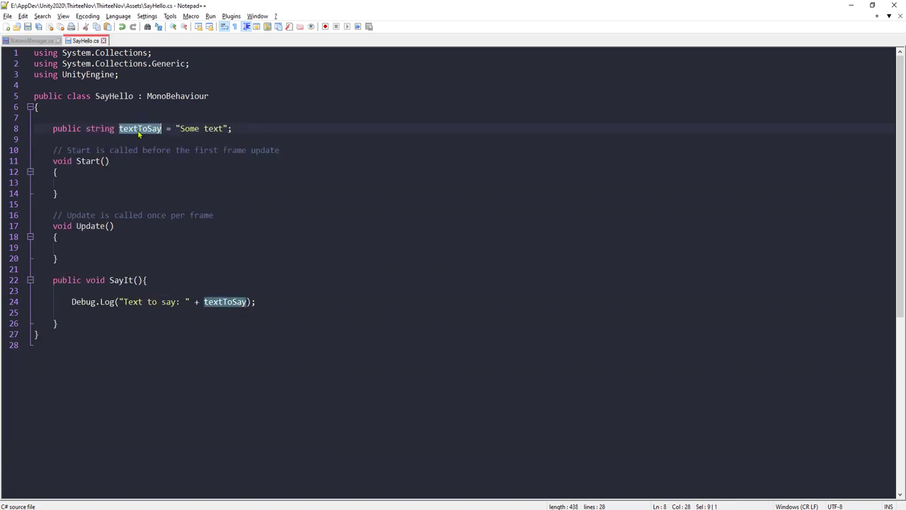
pyautogui.click(39, 40)
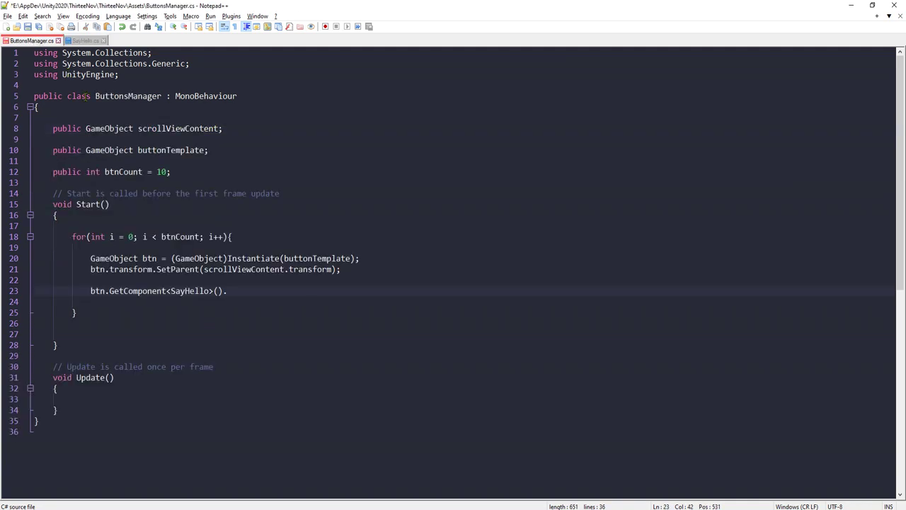
pyautogui.hotkey('ctrl', 'v')
# Step: Assign "This is Button " + i, using the loop variable i from line 18
pyautogui.write('=')
pyautogui.write('"')
pyautogui.write('"')
pyautogui.write('Th')
pyautogui.write('is')
pyautogui.write(' is ')
pyautogui.write('Butto')
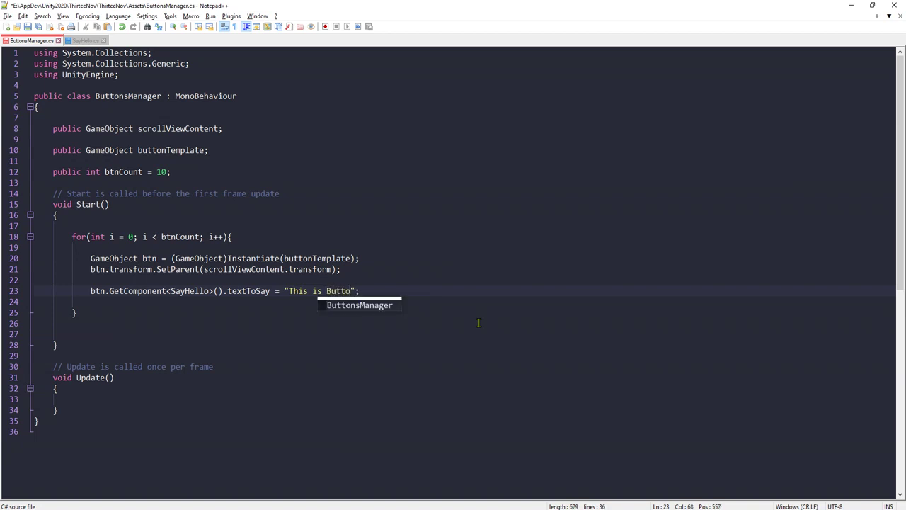
pyautogui.write('n')
pyautogui.press('Right')
pyautogui.write('+')
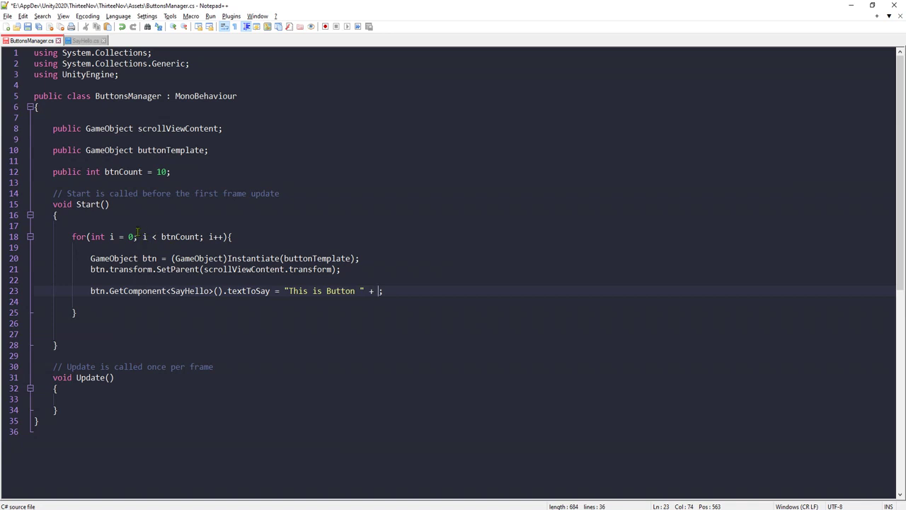
pyautogui.doubleClick(110, 237)
pyautogui.click(375, 290)
pyautogui.write('textToSay')
pyautogui.hotkey('ctrl', 'z')
pyautogui.doubleClick(110, 236)
pyautogui.click(380, 290)
pyautogui.write('i')
# Step: Save the finished ButtonsManager.cs
pyautogui.hotkey('ctrl', 's')
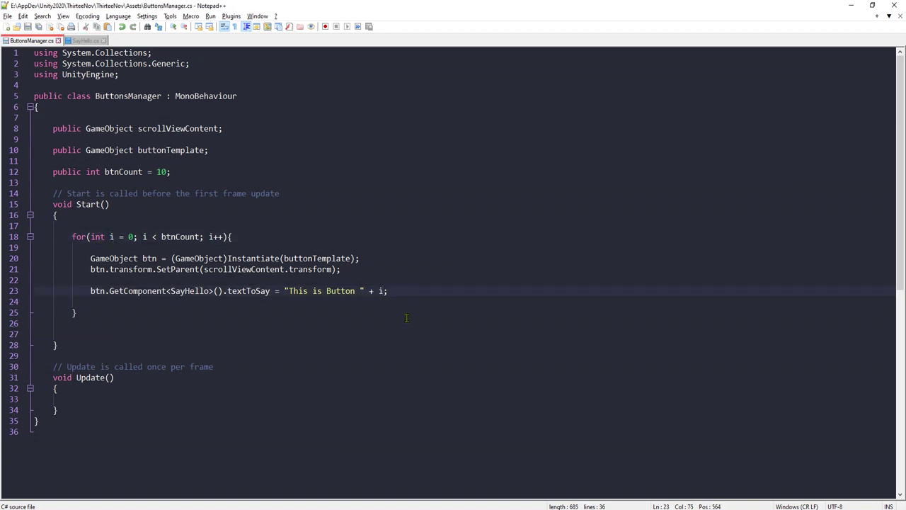
pyautogui.click(388, 291)
pyautogui.hotkey('ctrl', 's')
# Step: In Unity, start Play mode and show the Console
pyautogui.hotkey('alt', 'Tab')
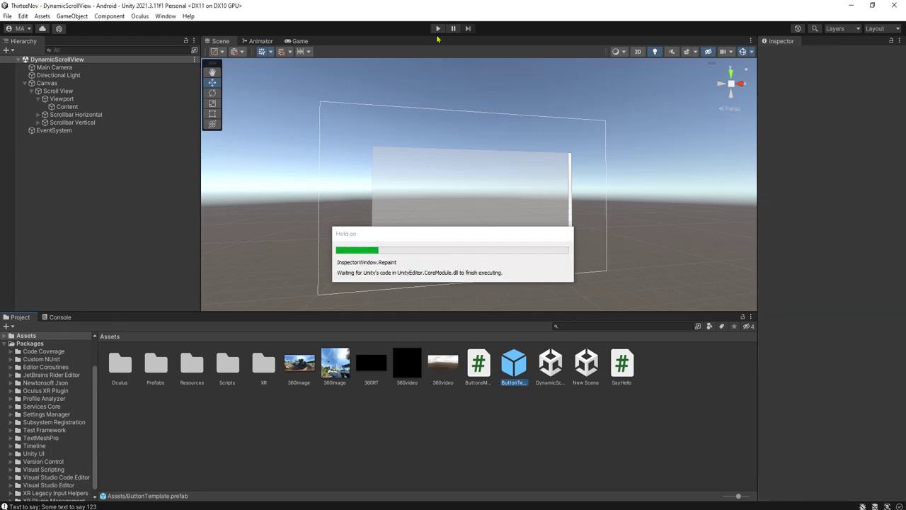
pyautogui.click(438, 29)
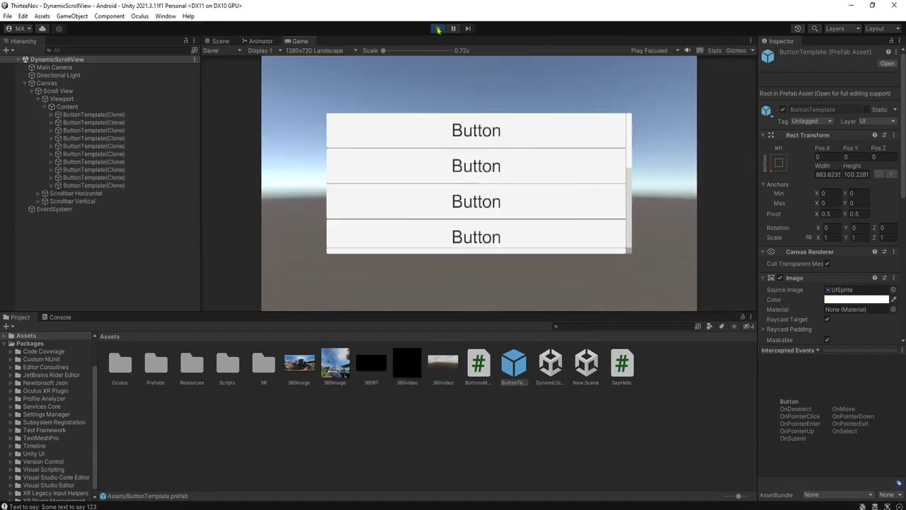
pyautogui.moveTo(439, 162); pyautogui.dragTo(490, 89)
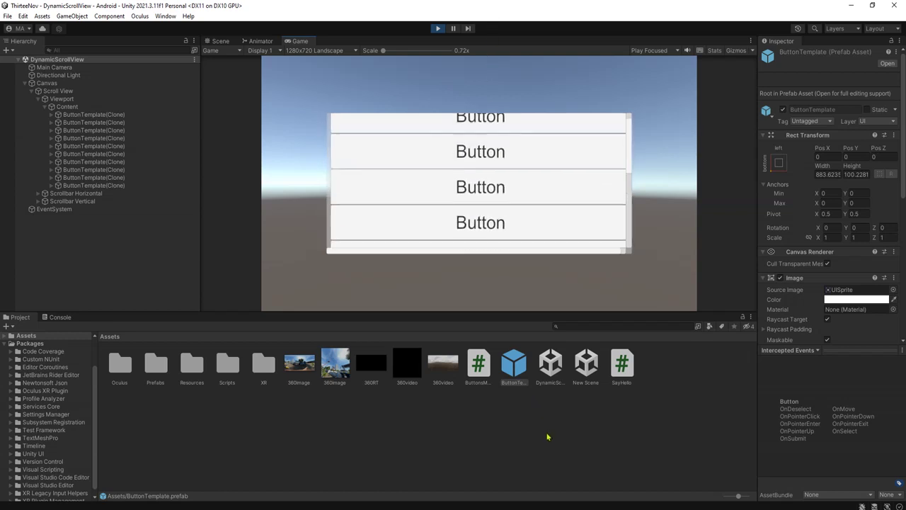
pyautogui.click(53, 317)
# Step: Click the first, second and last game buttons; confirm the logs 'This is Button 0', '1' and '9'
pyautogui.click(454, 138)
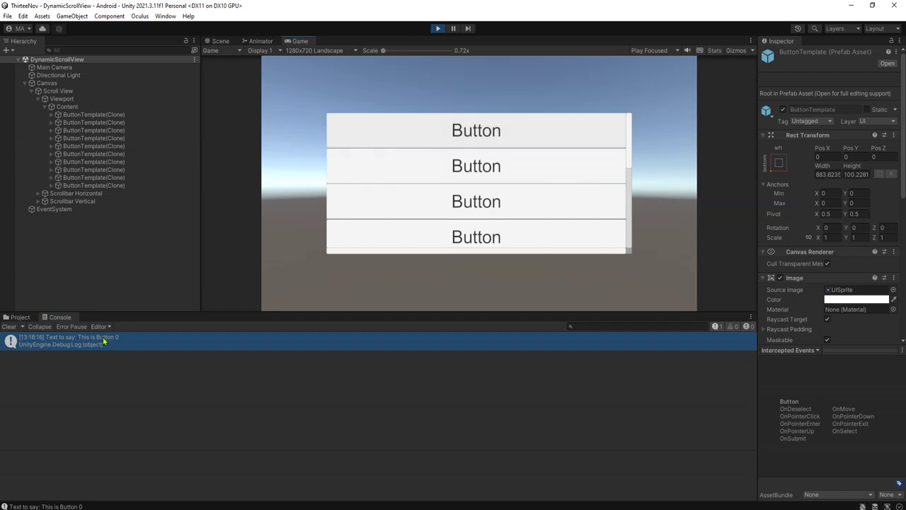
pyautogui.click(491, 166)
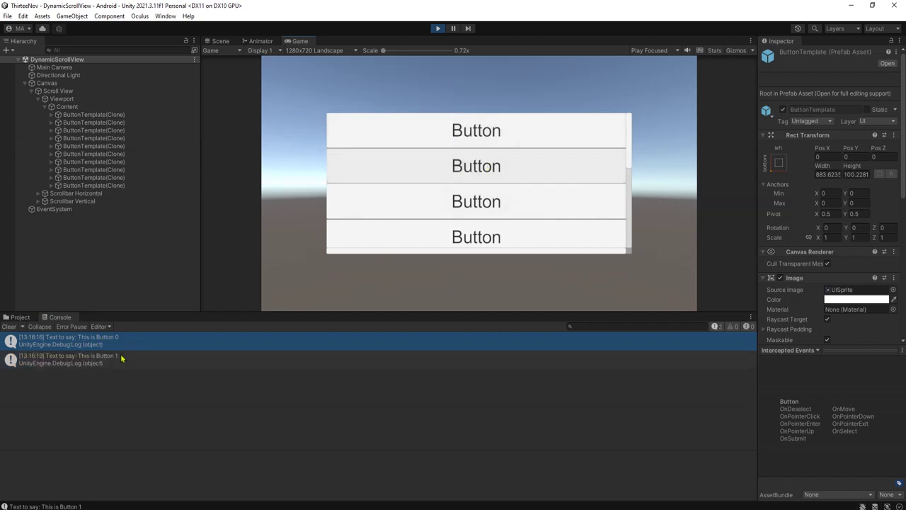
pyautogui.moveTo(492, 184); pyautogui.dragTo(508, 107)
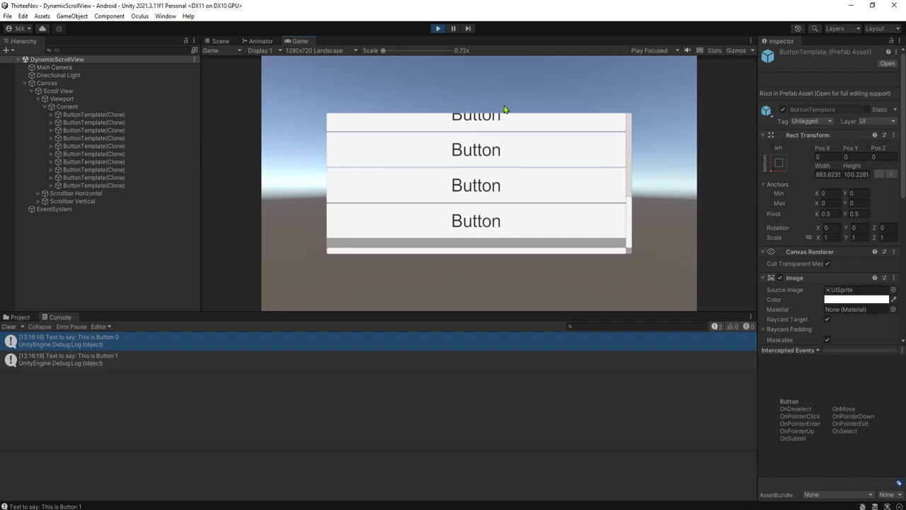
pyautogui.click(480, 238)
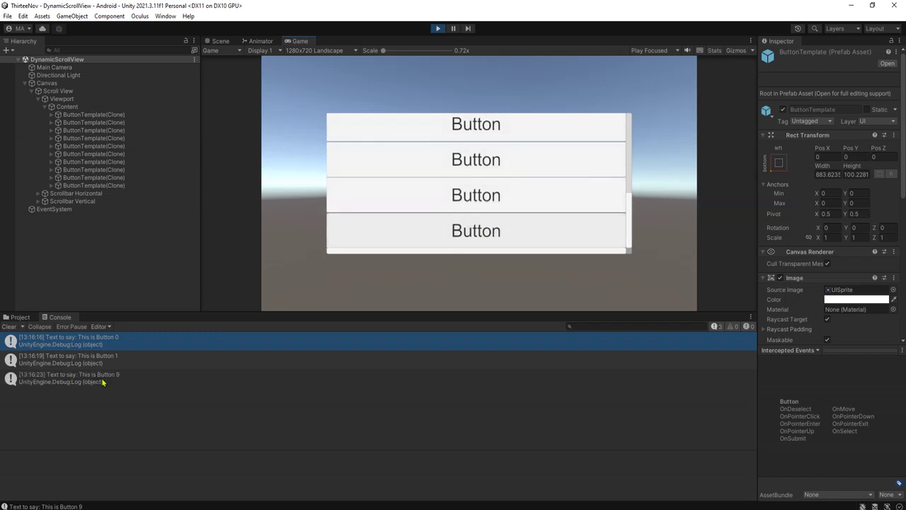
pyautogui.moveTo(461, 189)
pyautogui.mouseDown()
pyautogui.moveTo(501, 126)
pyautogui.moveTo(505, 228)
pyautogui.moveTo(505, 73)
pyautogui.moveTo(489, 313)
pyautogui.moveTo(487, 49)
pyautogui.mouseUp()
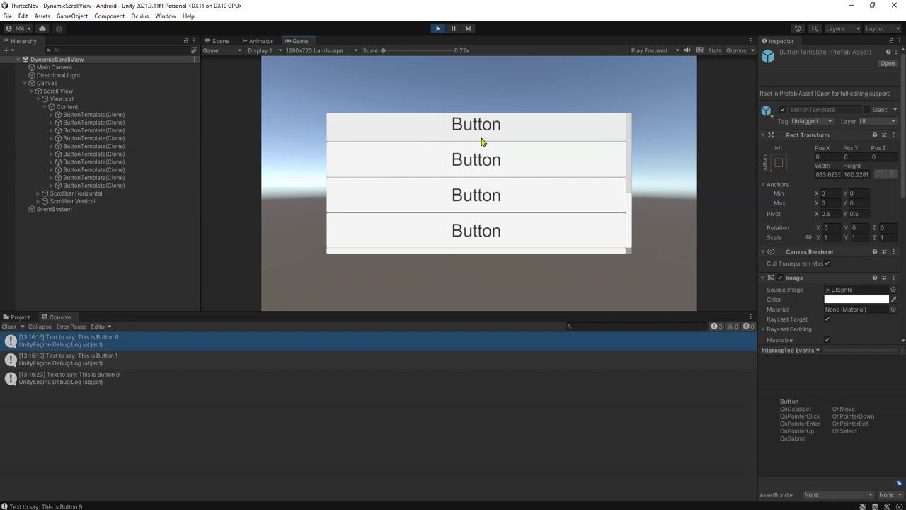
pyautogui.moveTo(480, 196); pyautogui.dragTo(493, 93)
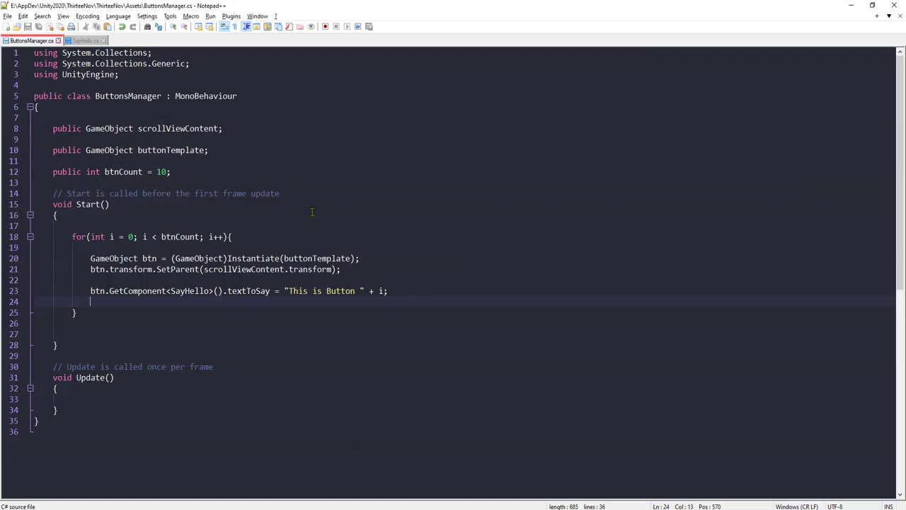
# Step: Back in ButtonsManager.cs, select the indentation on the empty line 24
pyautogui.press('Down')
pyautogui.press('Down')
pyautogui.press('Down')
pyautogui.click(165, 306)
pyautogui.hotkey('shift', 'Home')
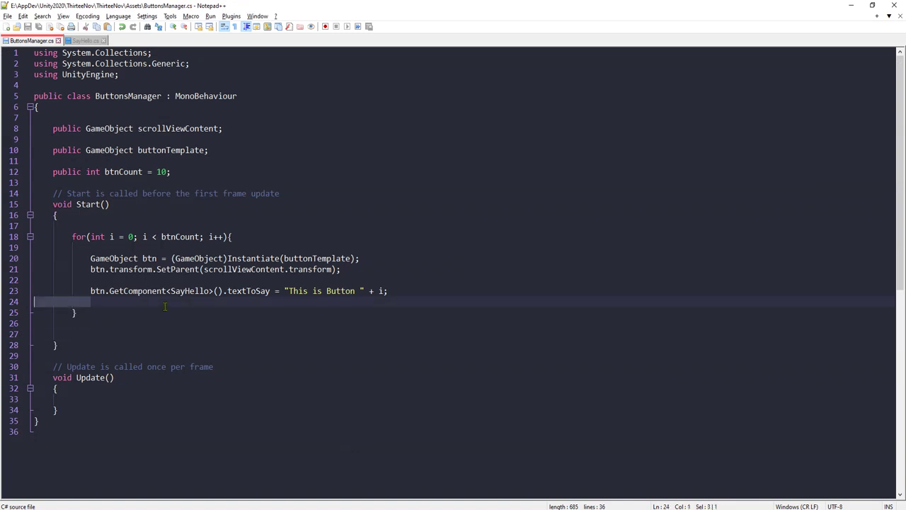